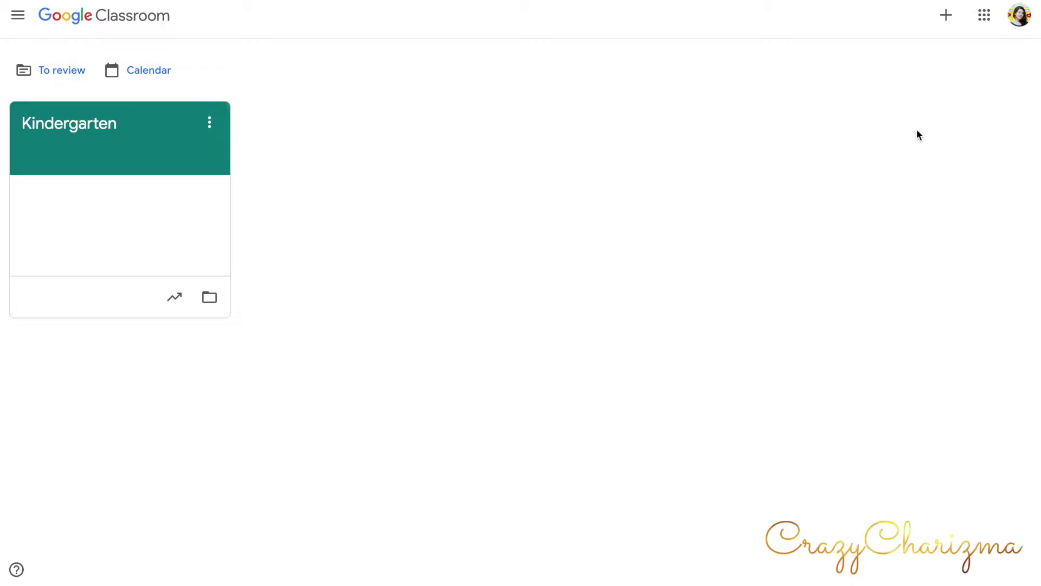
Step: Start creating a new class and accept the school-use notice
click(947, 20)
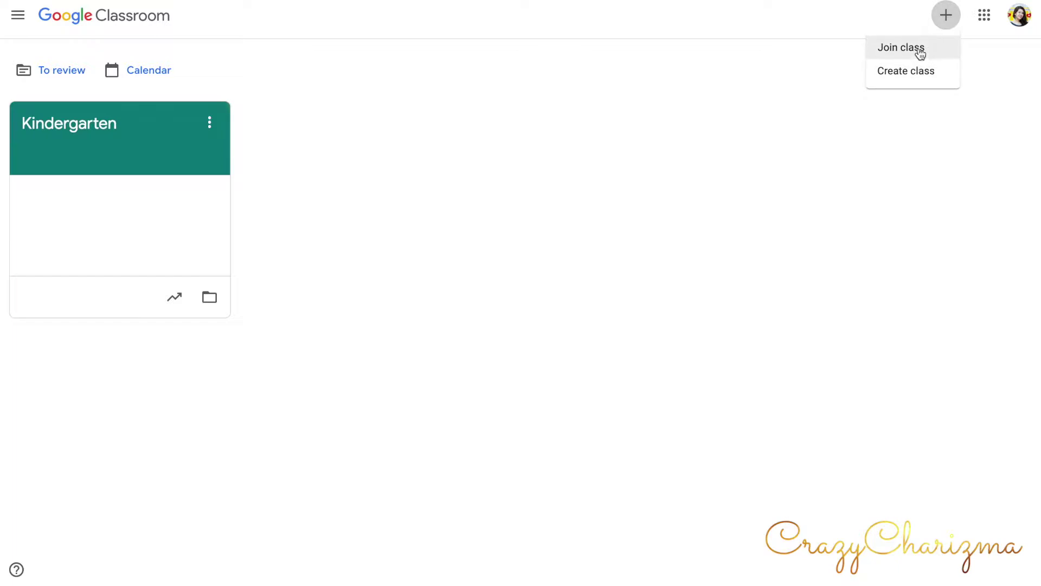
click(928, 79)
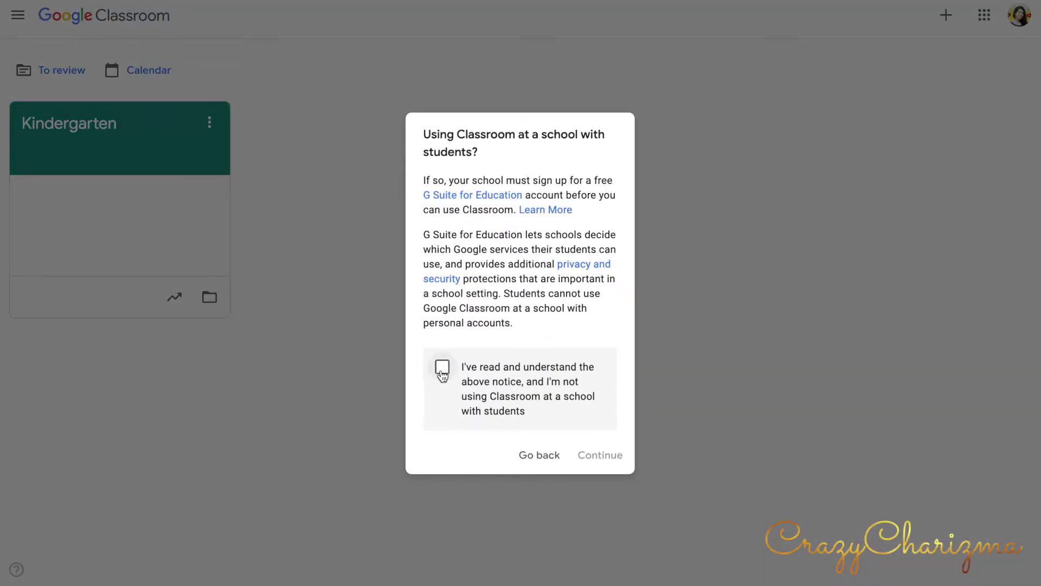
click(442, 369)
click(602, 456)
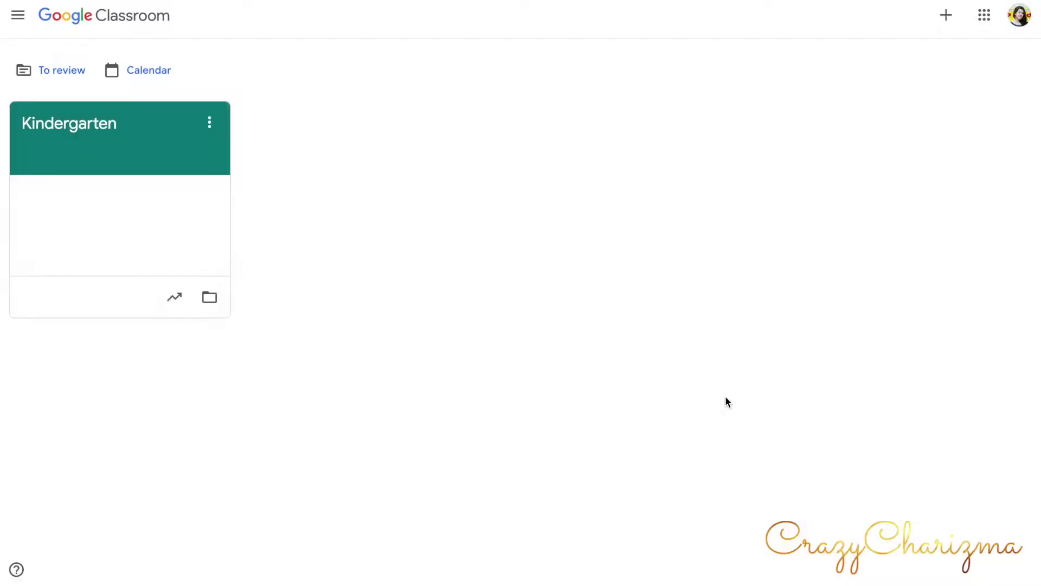
Step: Name the class 'Test kindergarten', leaving section, subject and room empty, and create it
click(442, 226)
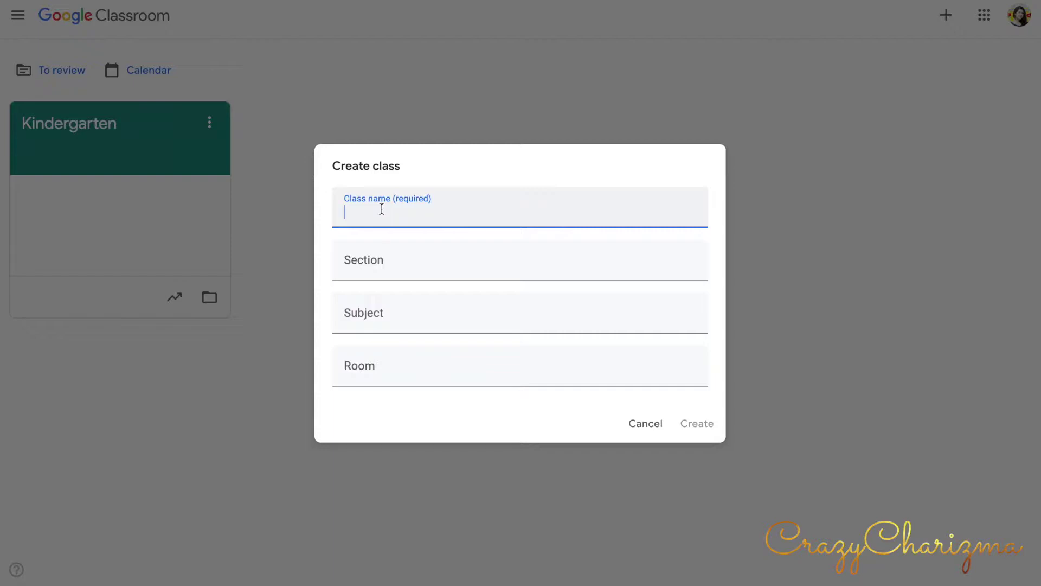
text(Test kindergarten)
click(404, 263)
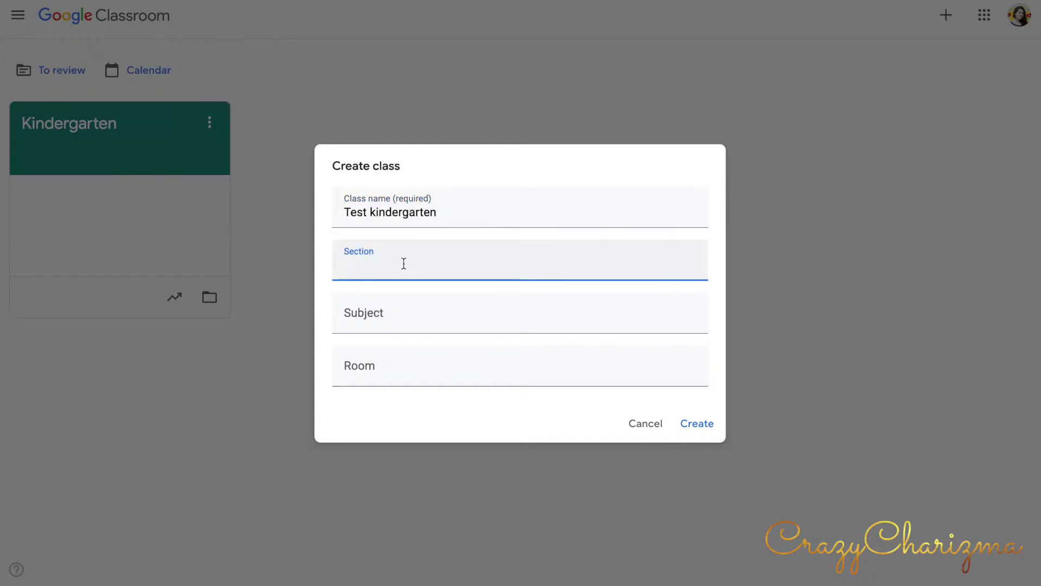
click(390, 318)
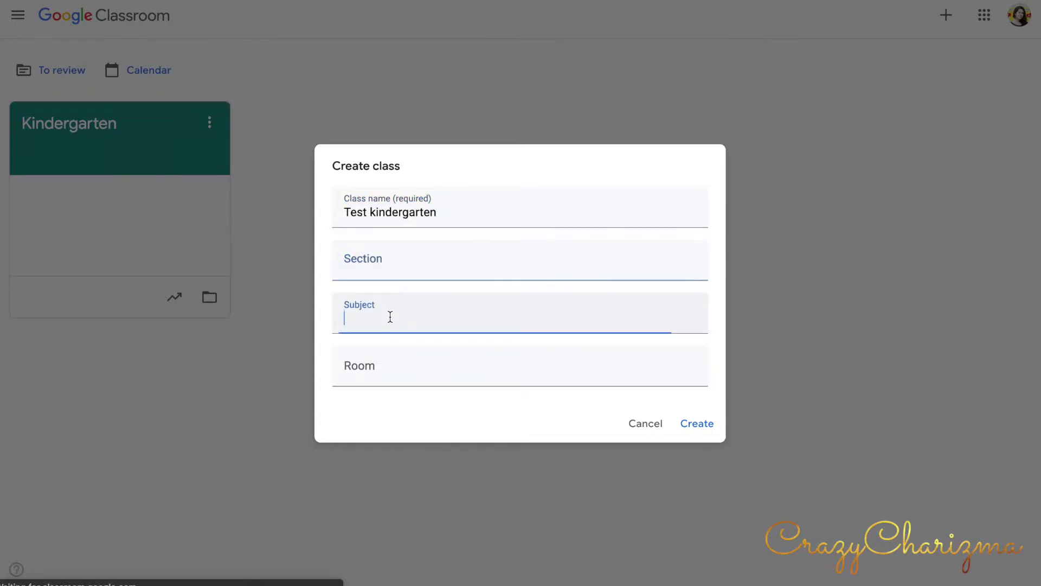
click(382, 378)
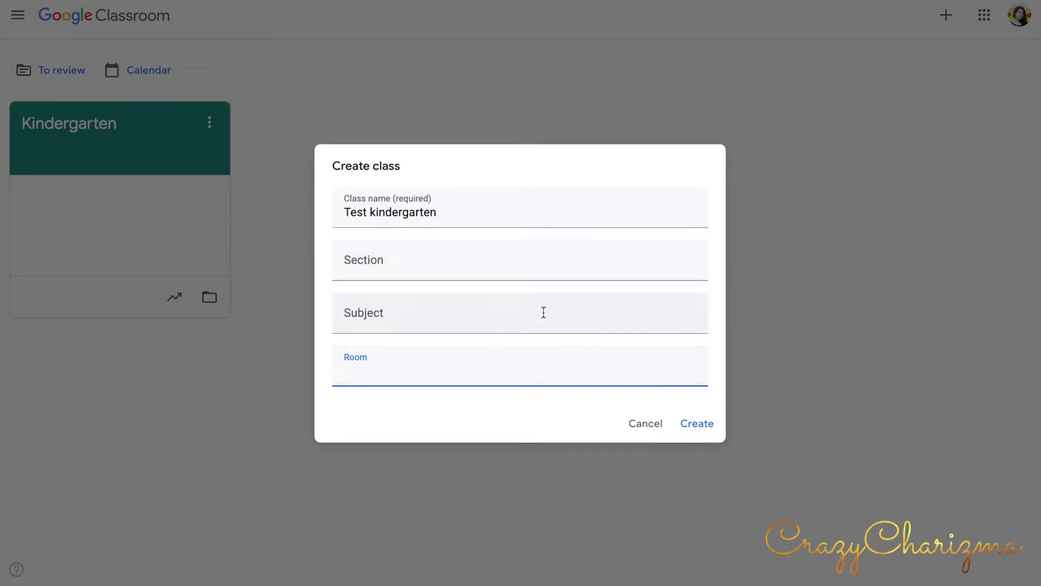
click(698, 424)
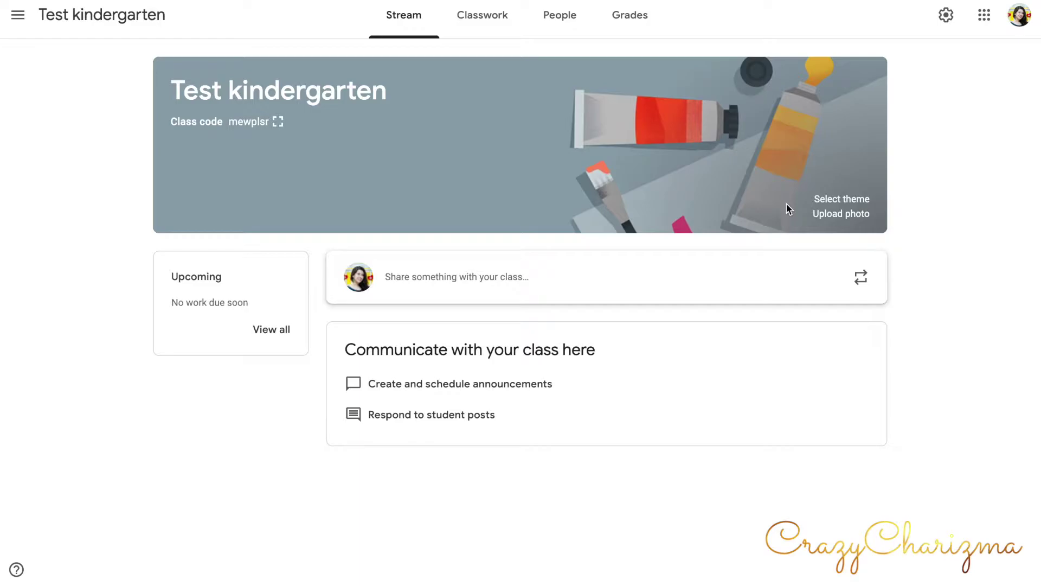
Step: Apply the first General banner theme to the class, then view its People page
click(852, 206)
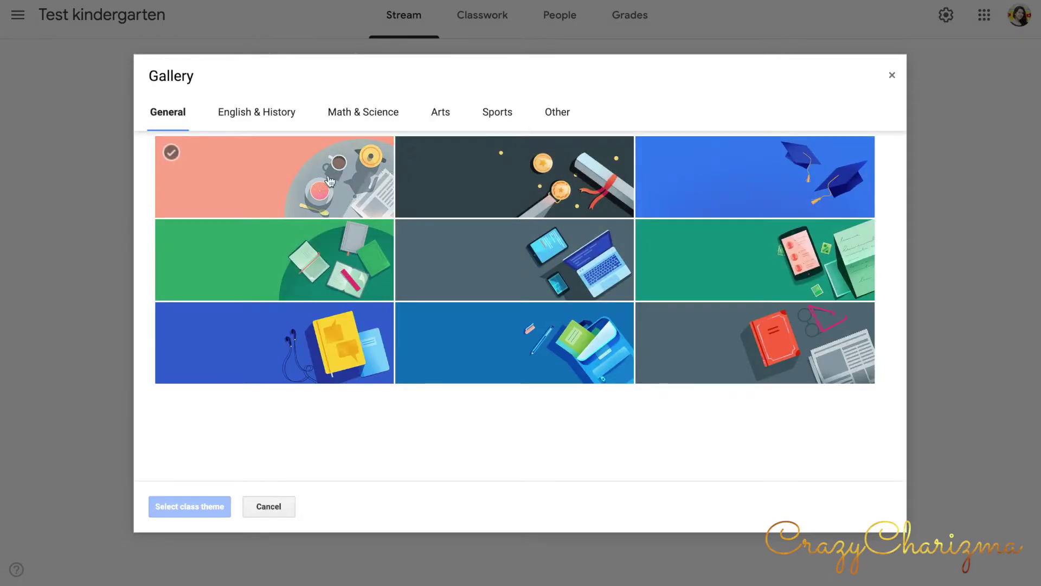
click(325, 180)
click(196, 502)
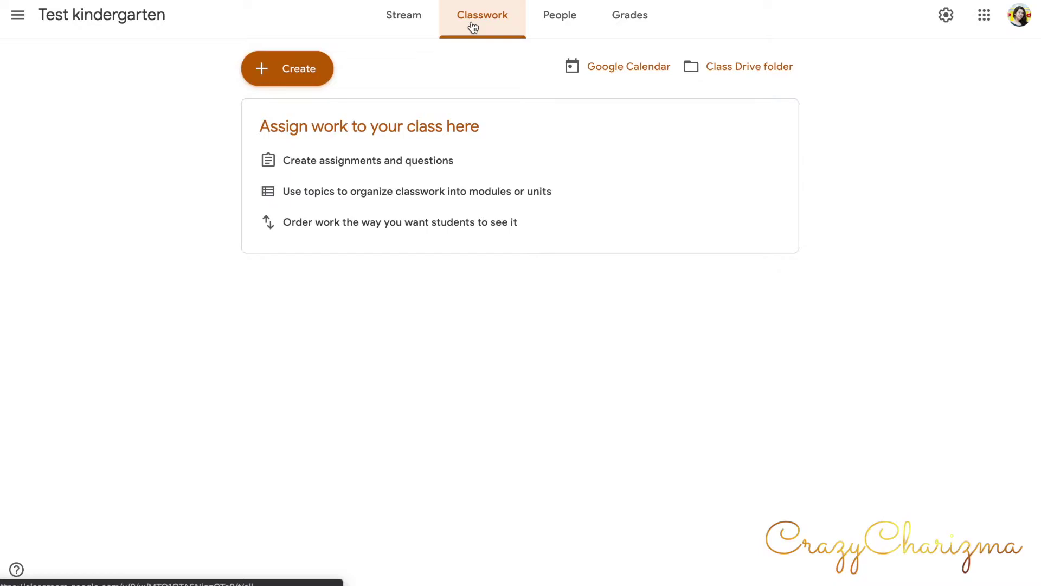
click(558, 30)
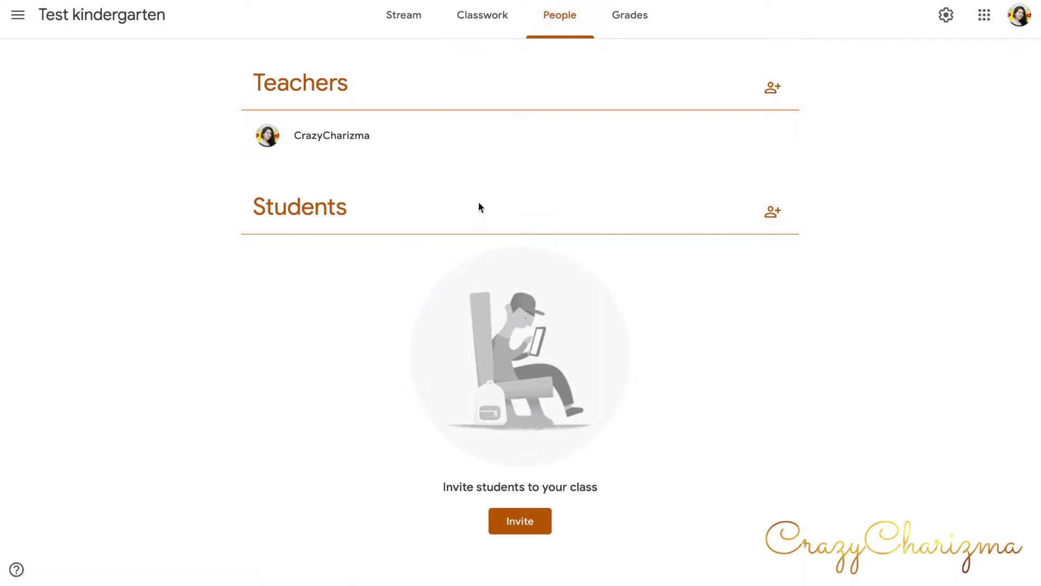
click(623, 17)
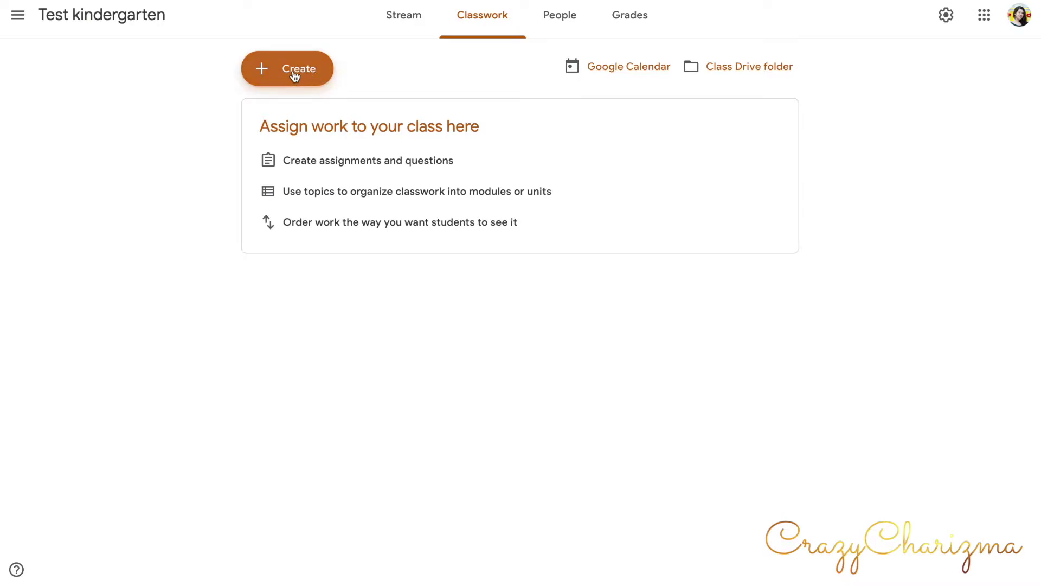
Step: Start an assignment titled 'Practice sight words with typewriters' and bring up its attachment choices
click(294, 75)
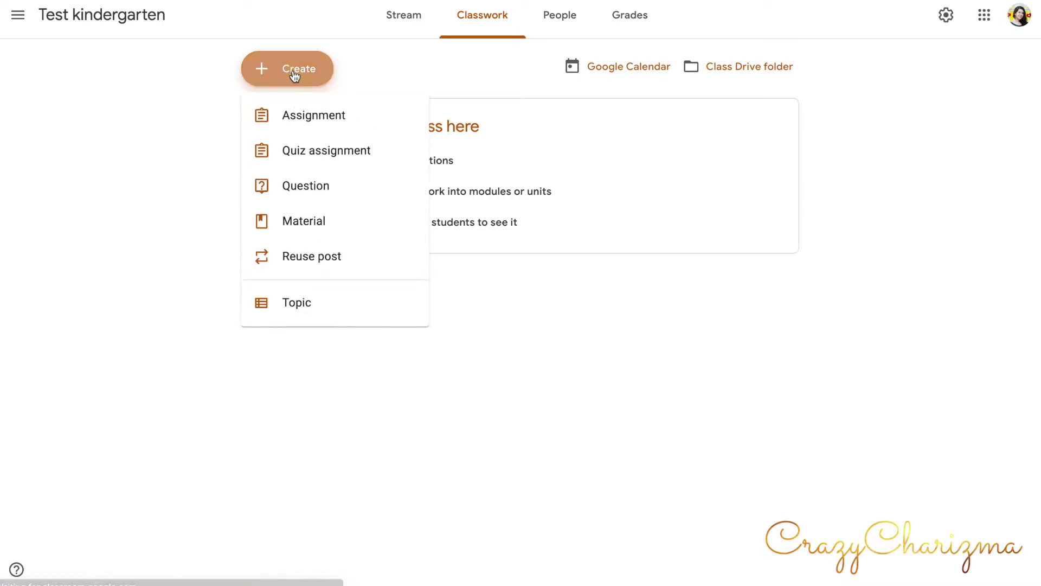
click(295, 119)
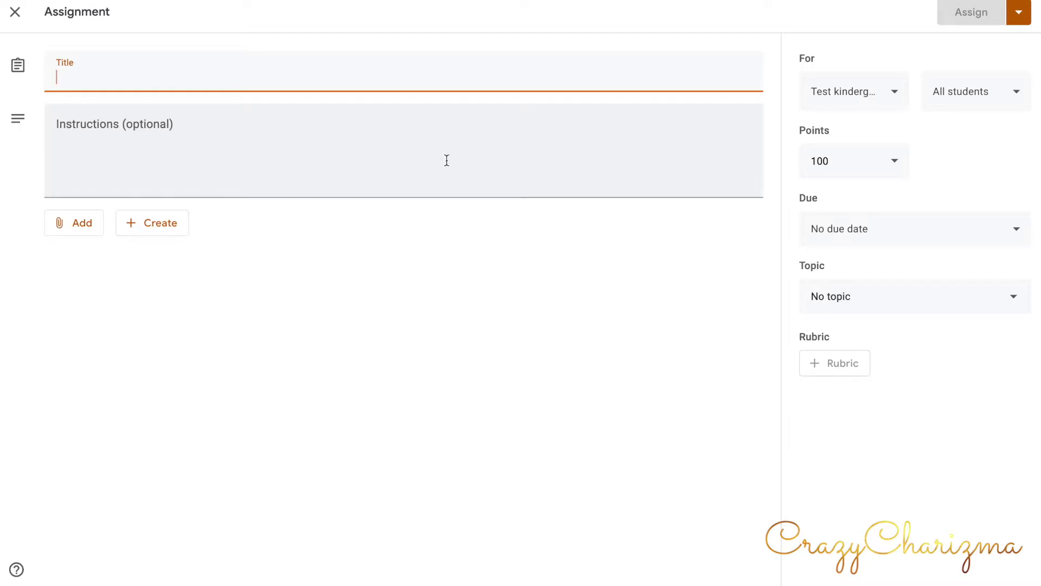
text(Practice sight words with typewriters)
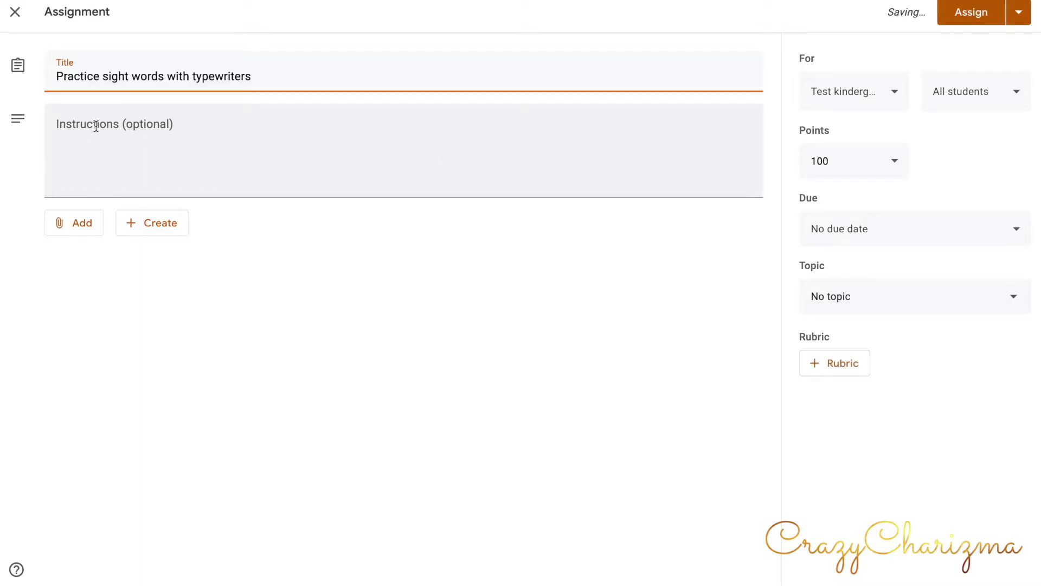
click(96, 125)
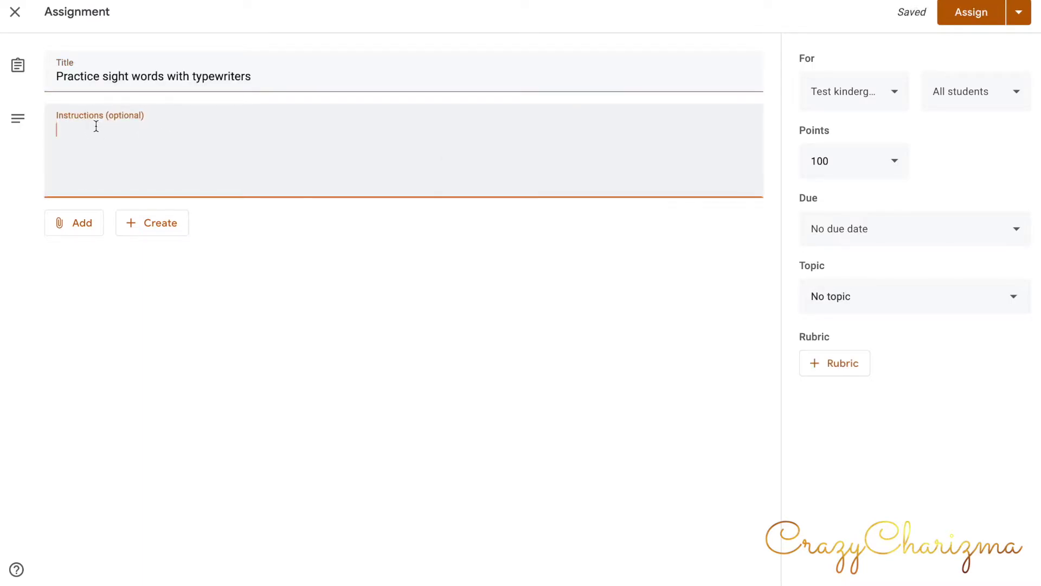
click(77, 233)
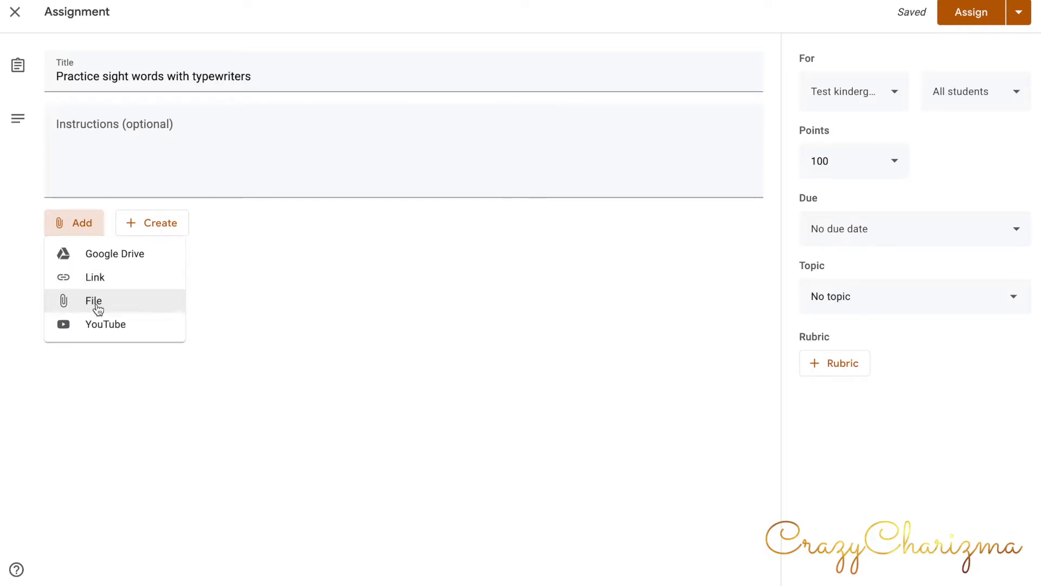
Step: Search Drive for 'typewriters' and attach the Typewriters Fry 11-20 slides
click(109, 262)
click(410, 84)
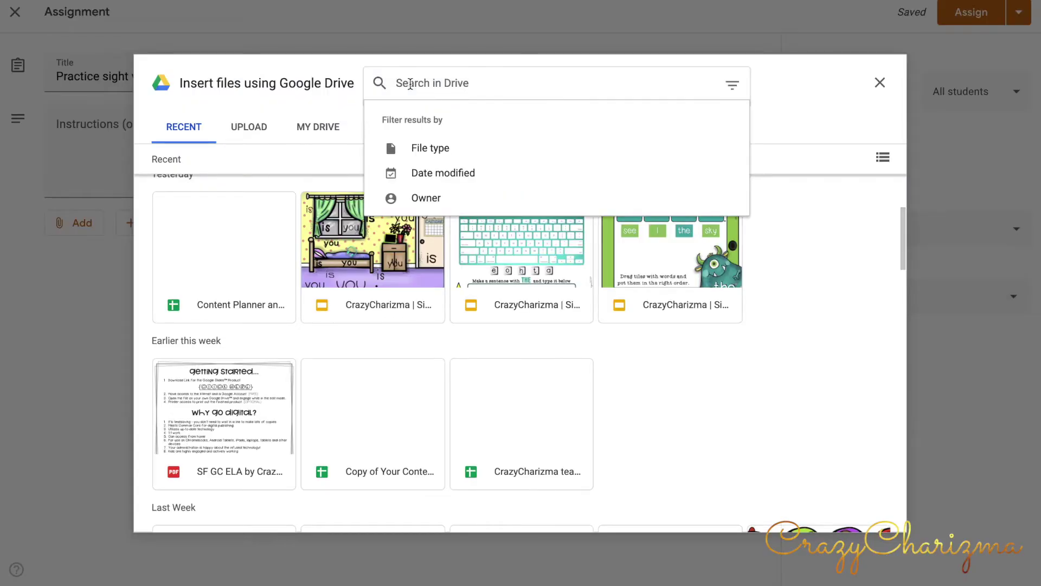
text(ty)
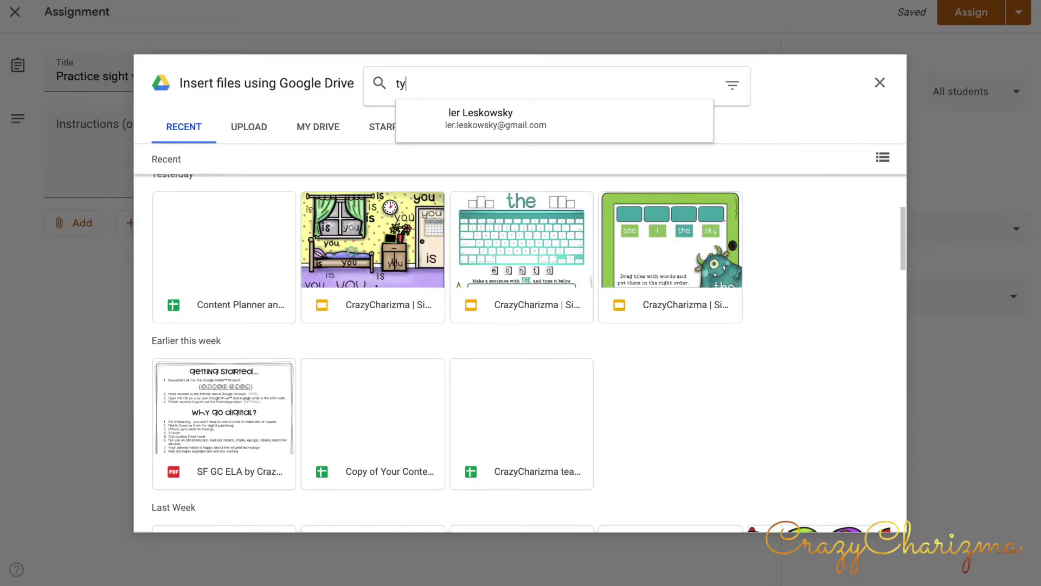
text(pewriters)
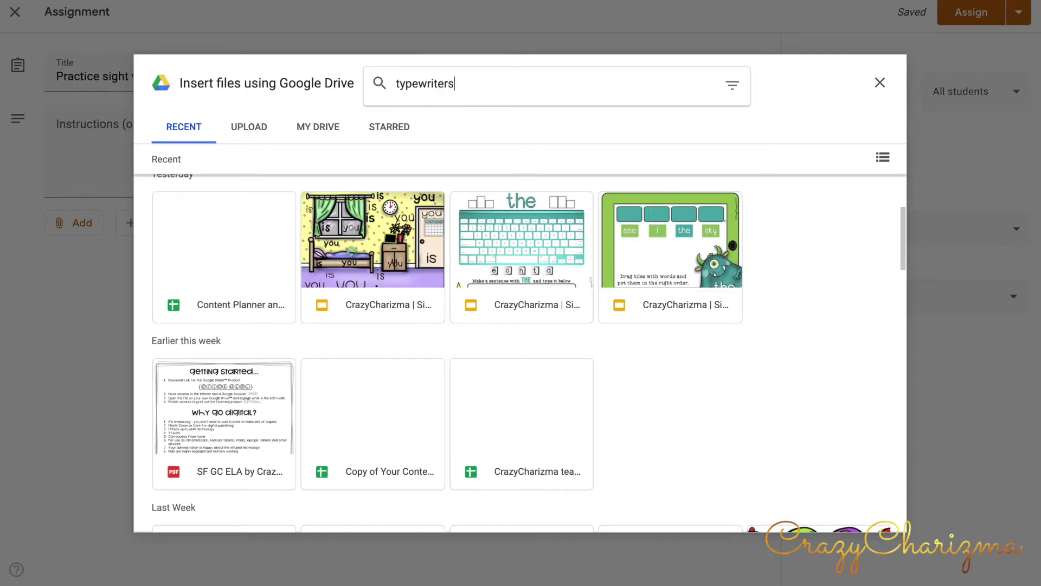
key(Return)
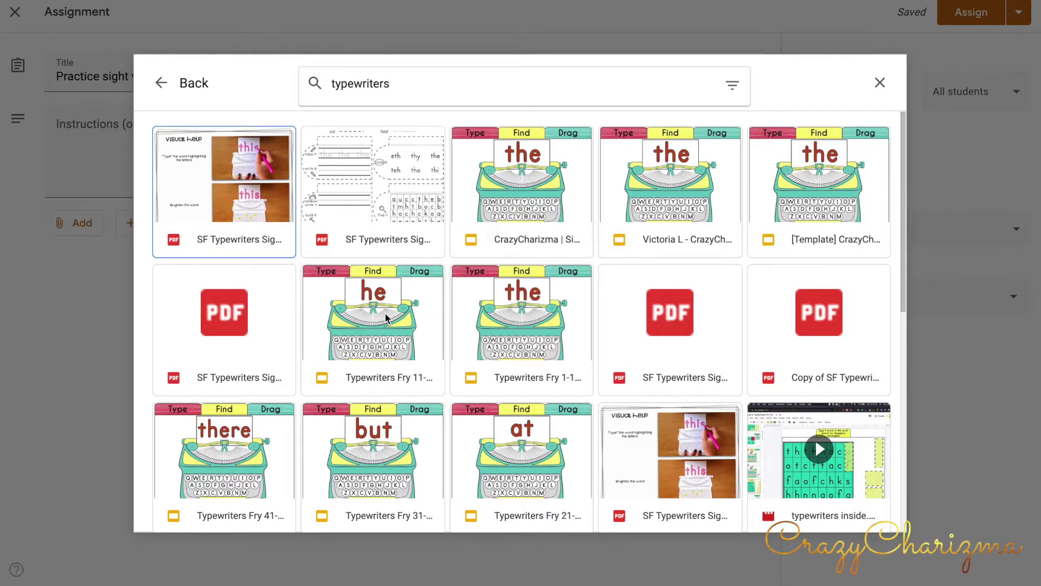
double_click(387, 318)
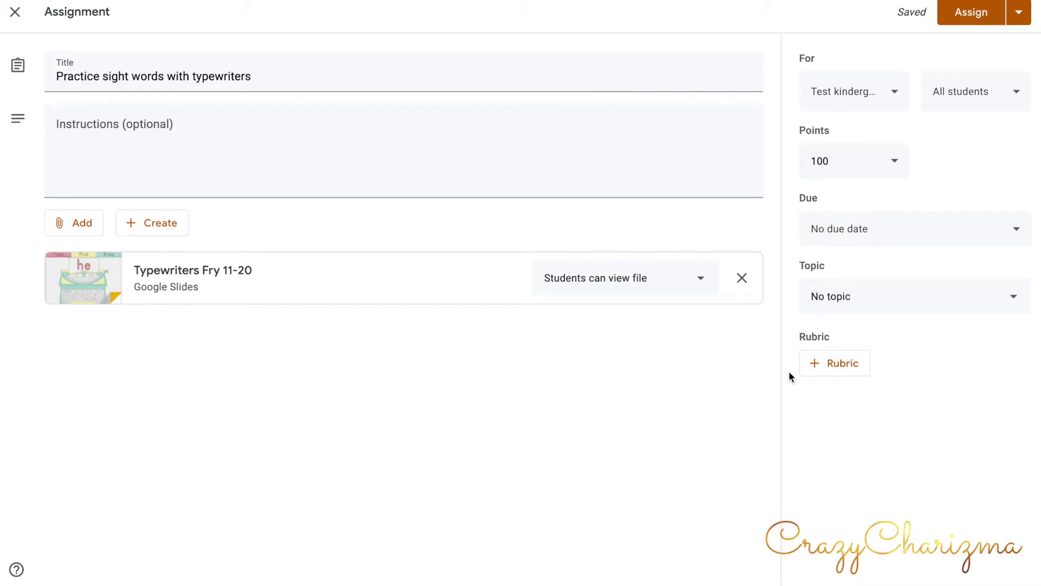
click(703, 281)
Step: Set the slides to 'Make a copy for each student', posting only to Test kindergarten
click(655, 355)
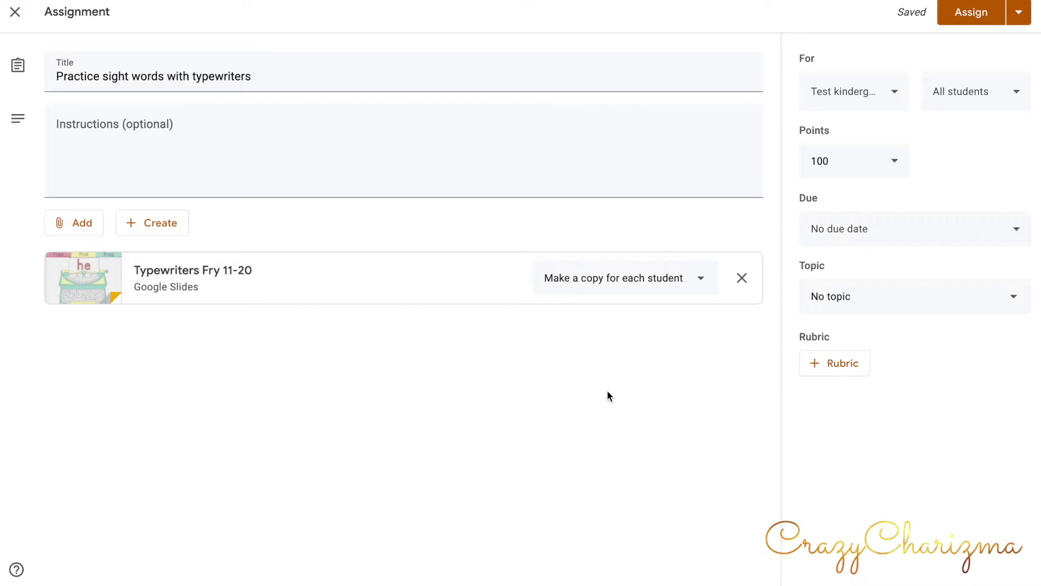
click(705, 287)
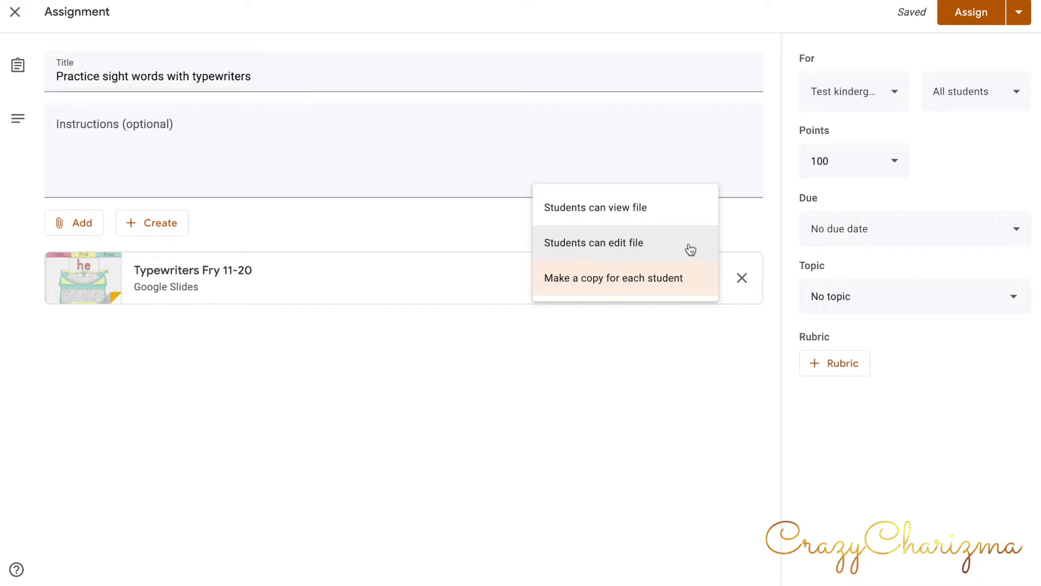
click(678, 282)
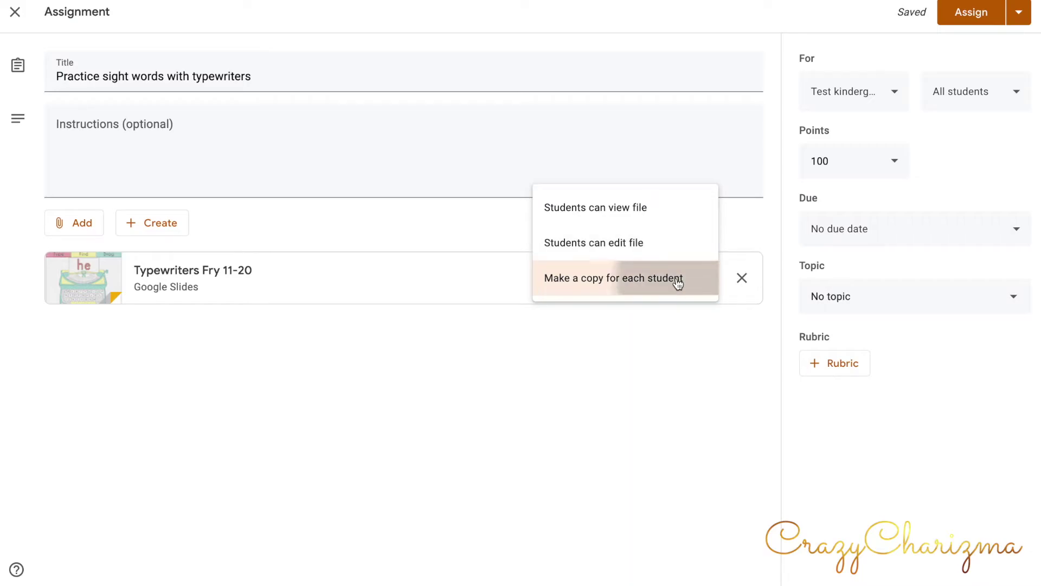
click(896, 94)
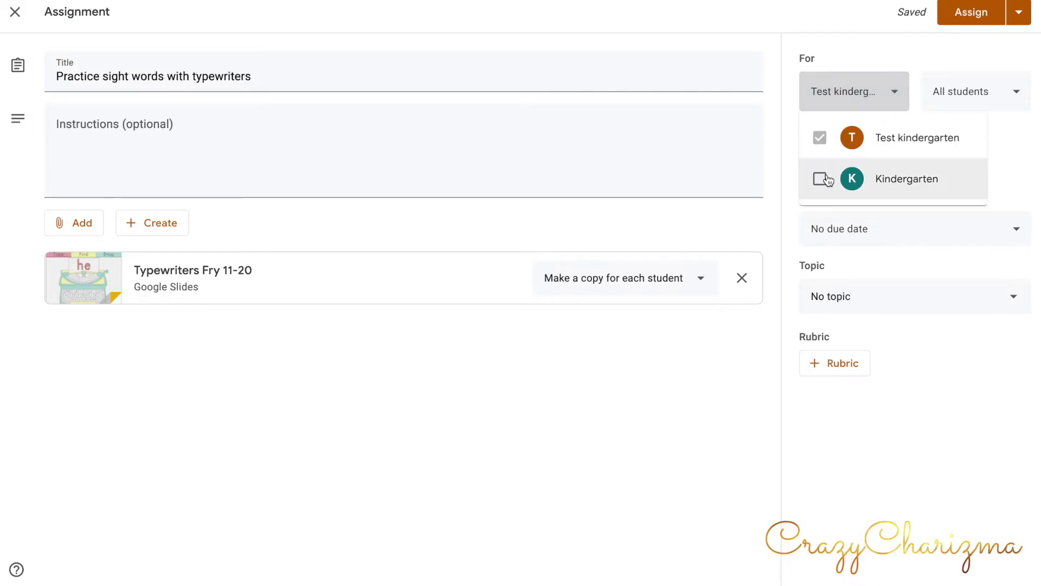
click(899, 96)
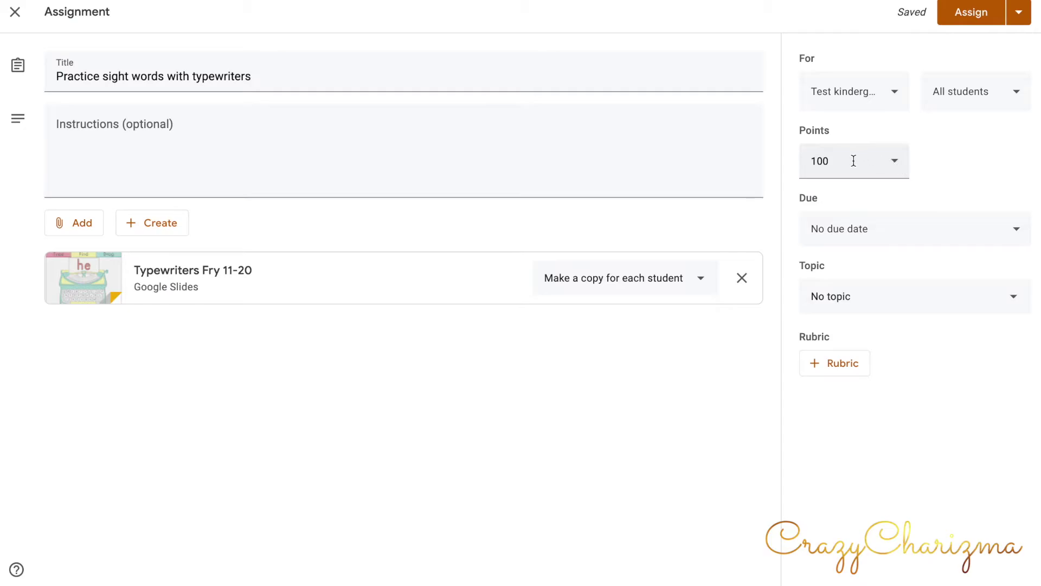
Step: Make the assignment due tomorrow and post it to the class
click(853, 233)
click(855, 288)
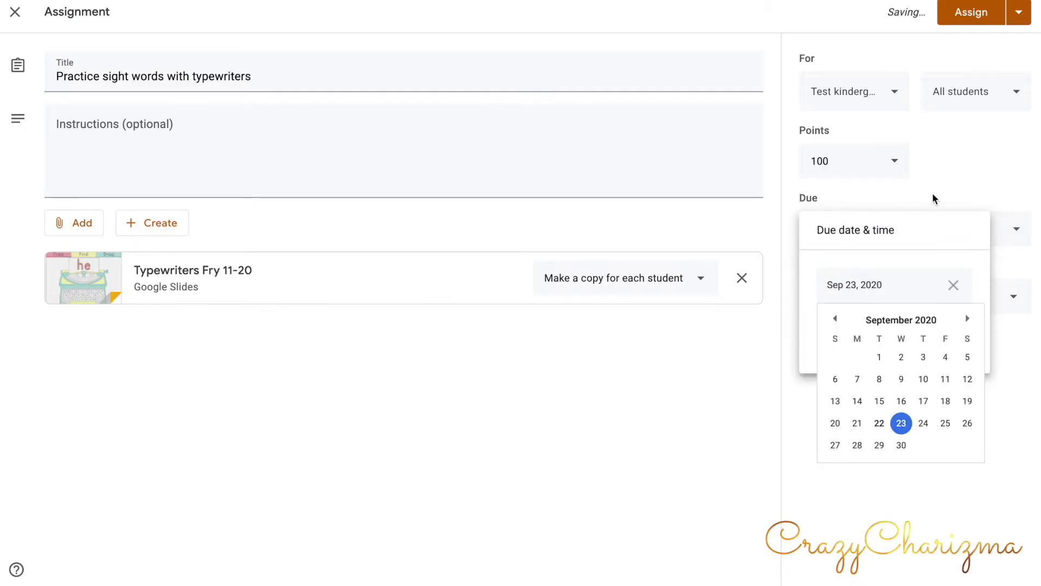
click(932, 193)
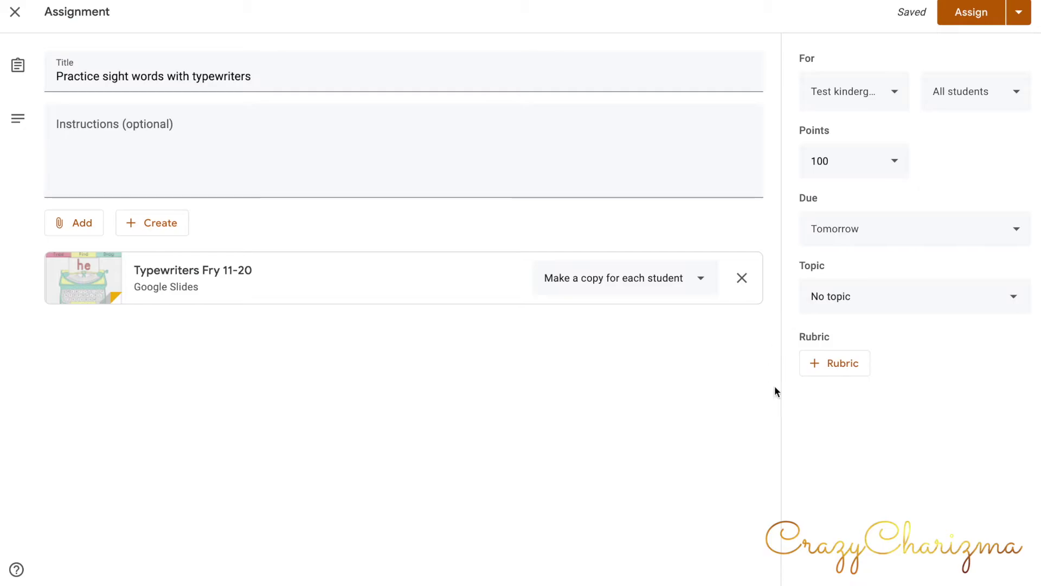
click(964, 19)
click(308, 70)
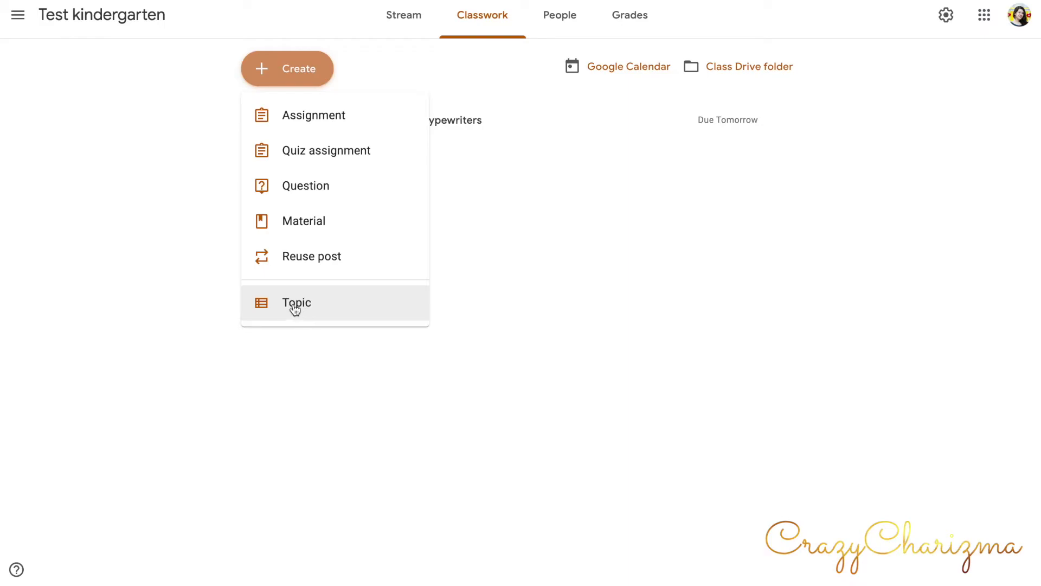
Step: Add the topic 'Distance learning' with a laptop emoji
click(294, 308)
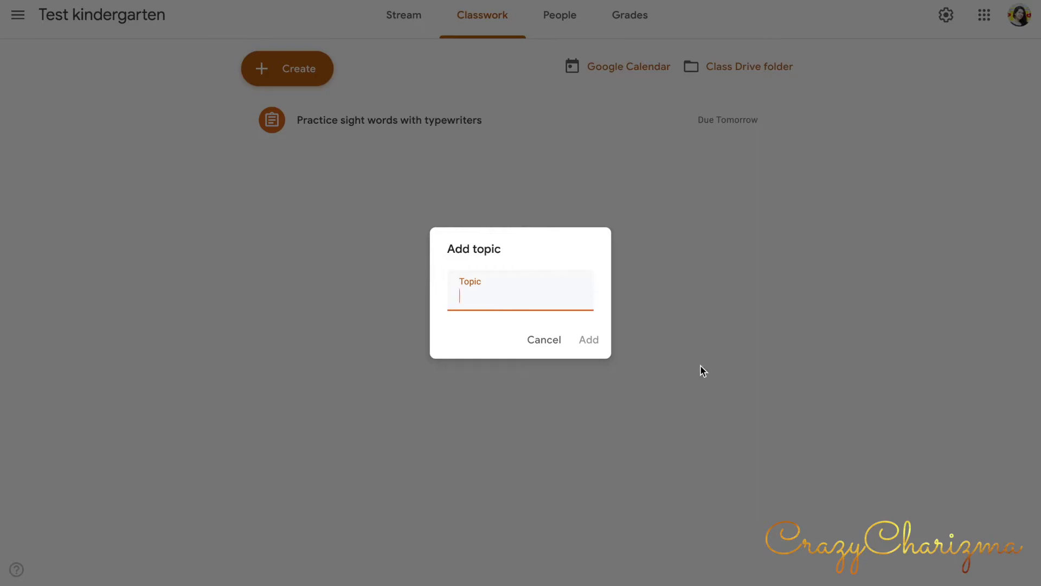
key(ctrl+super+space)
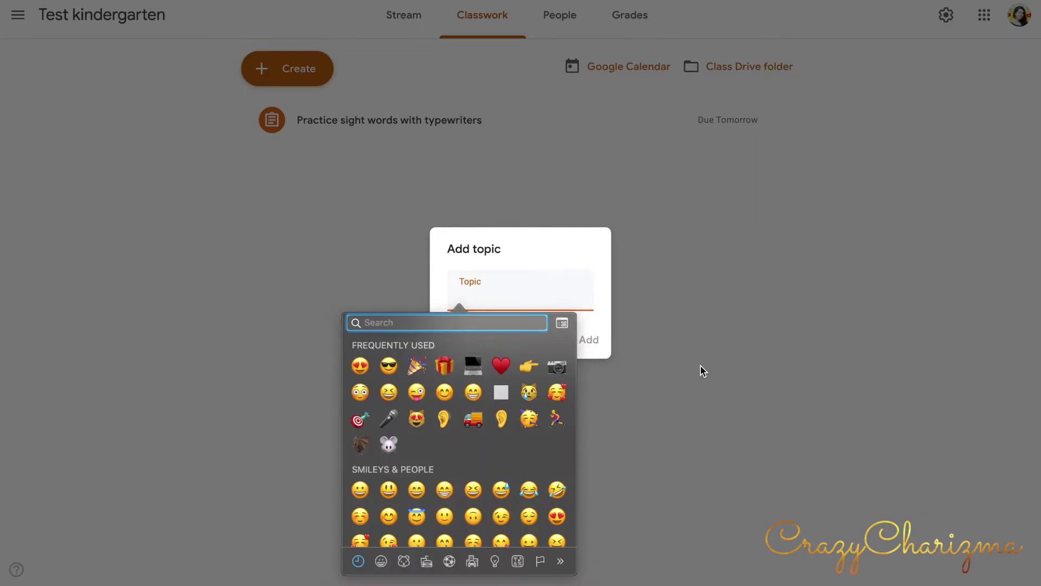
click(473, 366)
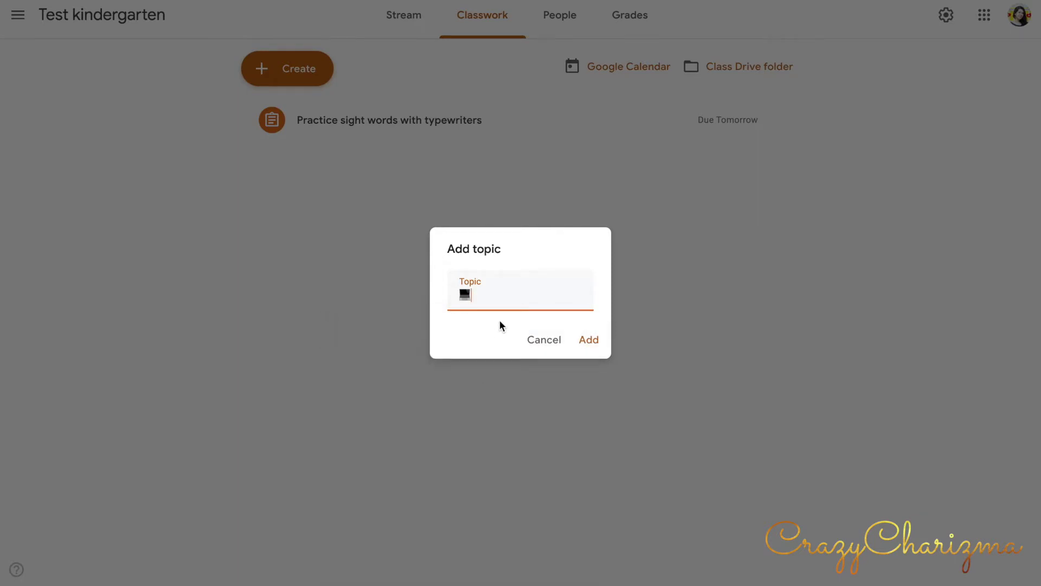
text(Distance learning)
click(582, 338)
Step: Add the topic 'Reading' with a books emoji
click(287, 68)
click(413, 297)
key(ctrl+super+space)
text(book)
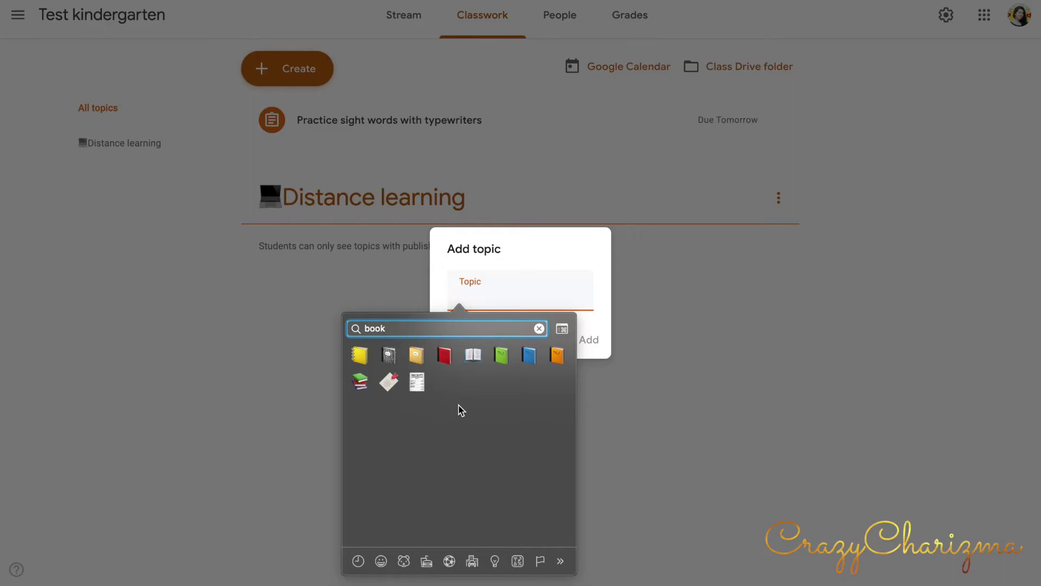
click(360, 382)
text(Reading)
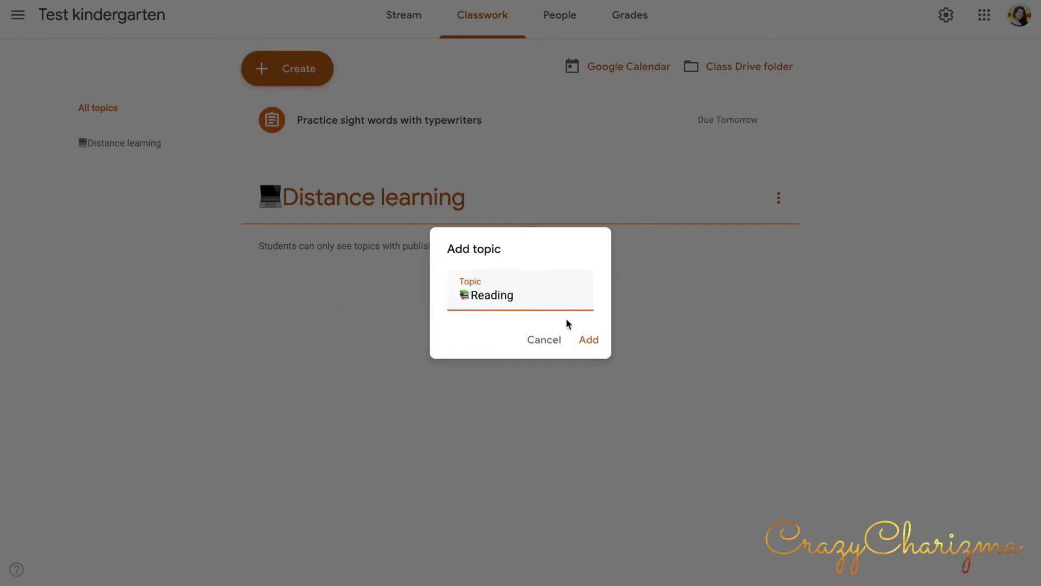
click(588, 339)
Step: Add the topic 'Writing' with a memo emoji
click(281, 75)
click(393, 305)
key(ctrl+super+space)
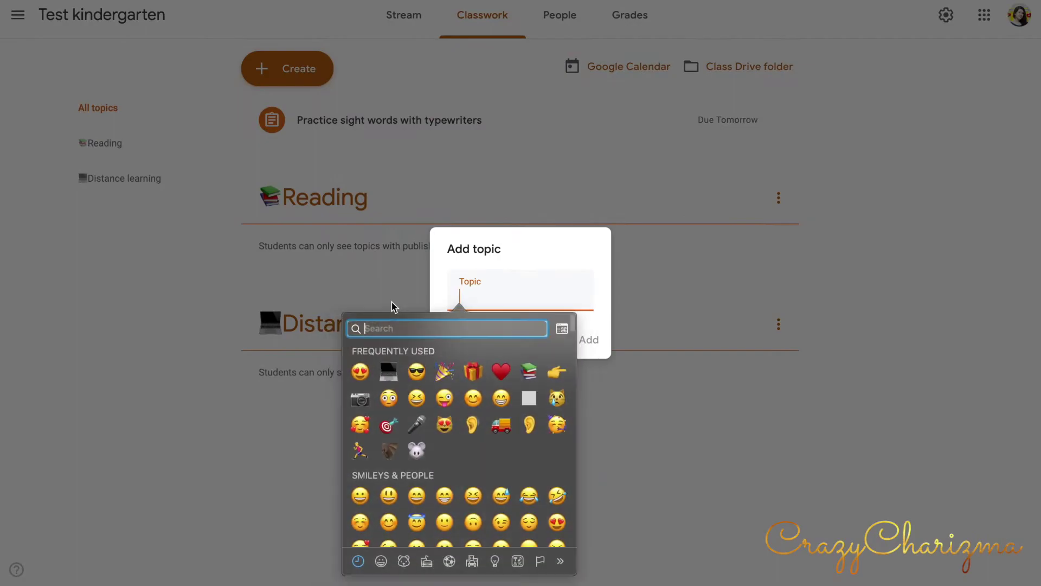
text(pen)
click(529, 356)
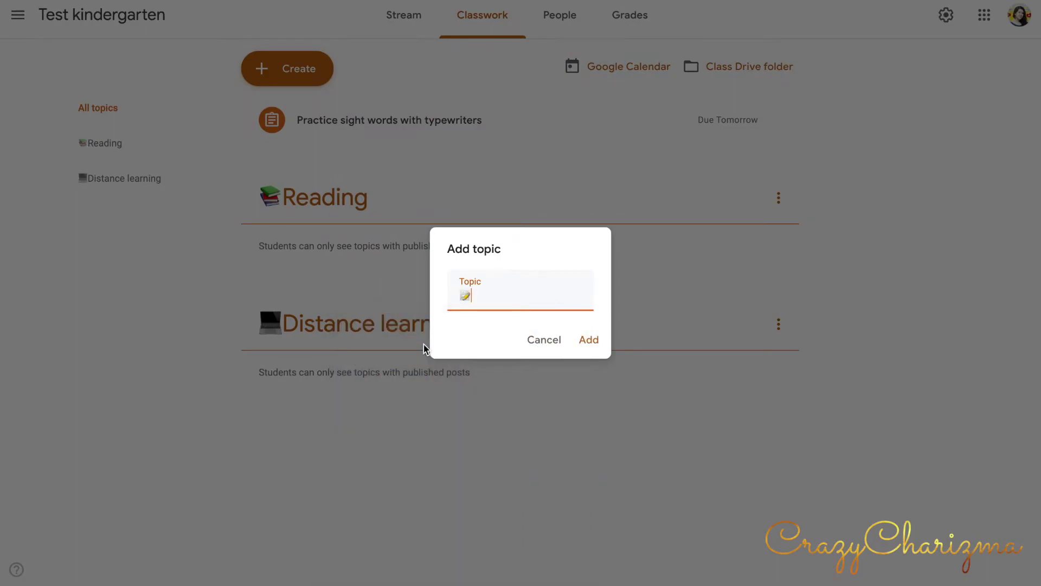
text(Writing)
key(Return)
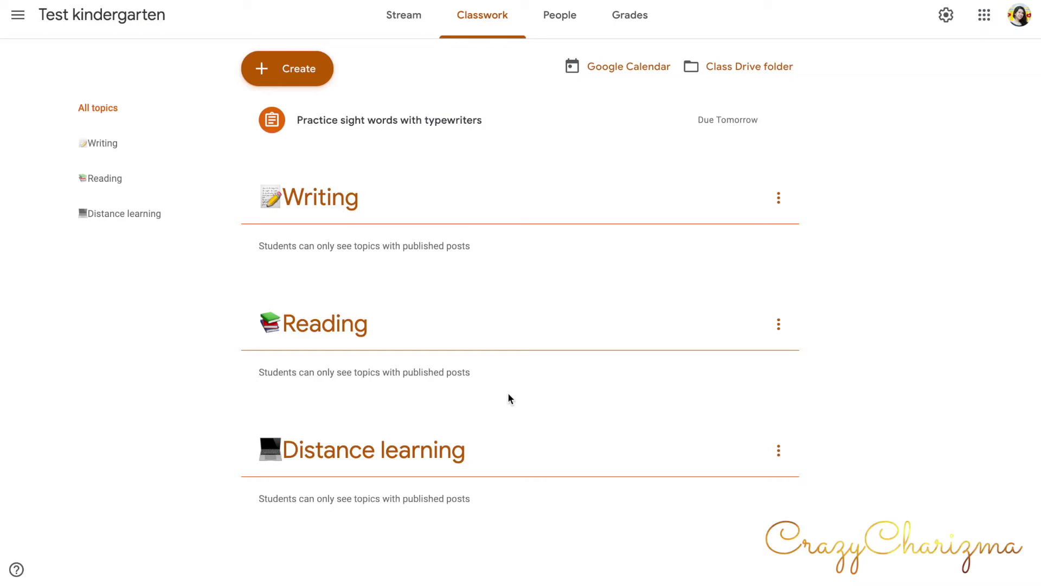
click(300, 82)
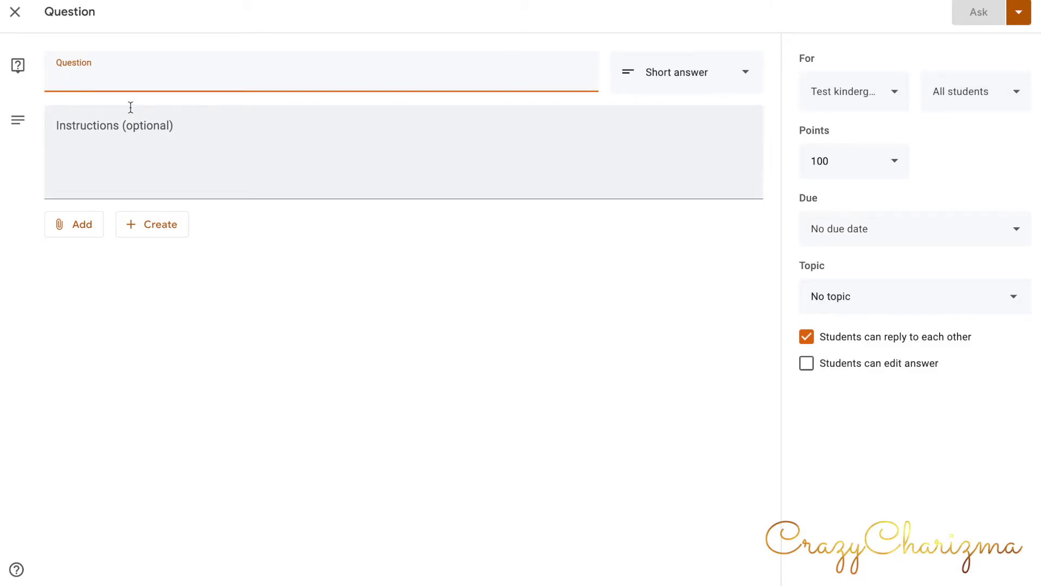
click(15, 16)
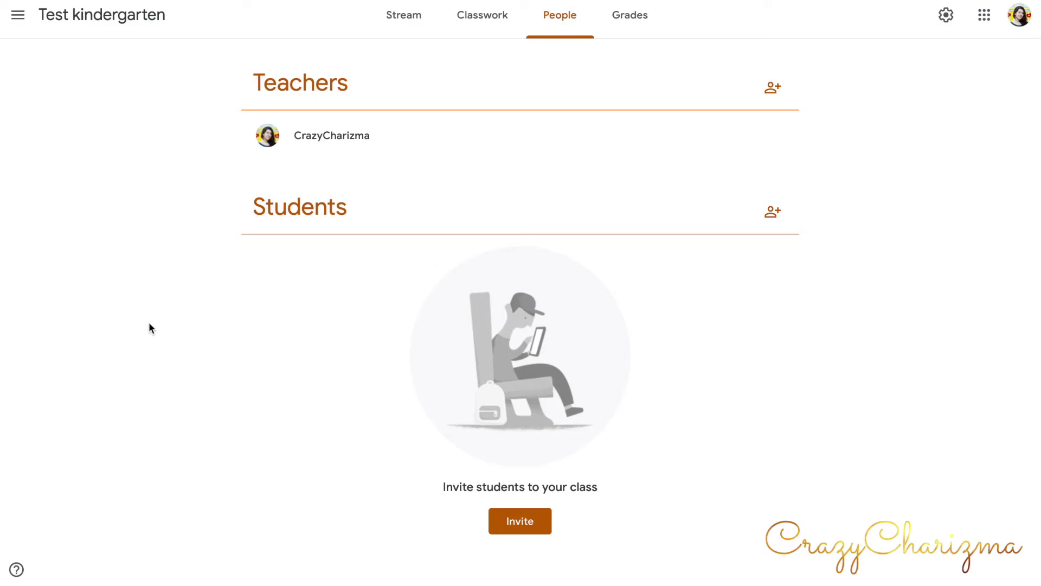
Step: Preview the student and co-teacher invite forms, closing both without inviting anyone
click(542, 523)
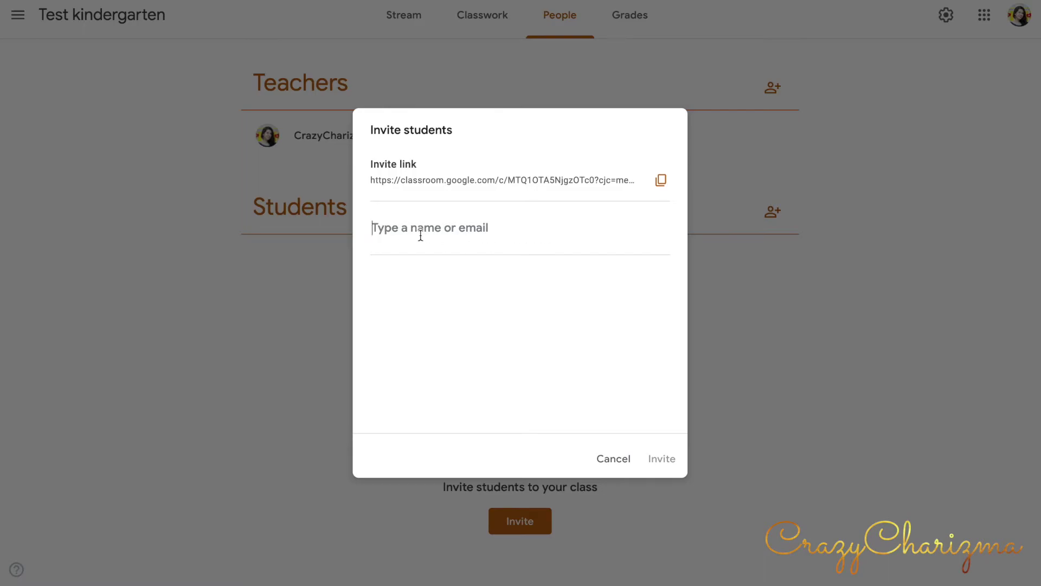
click(779, 100)
click(774, 88)
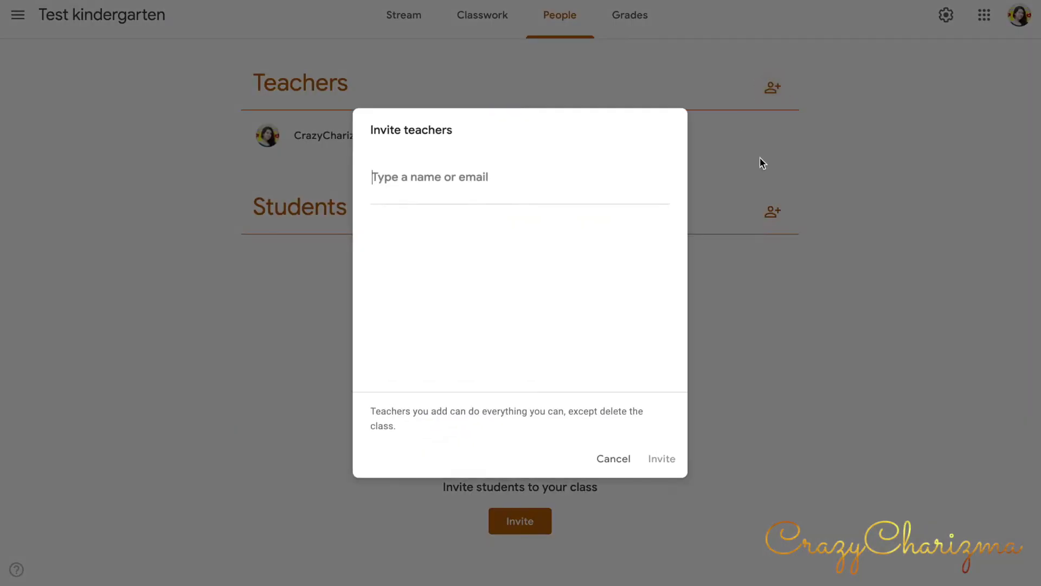
key(Escape)
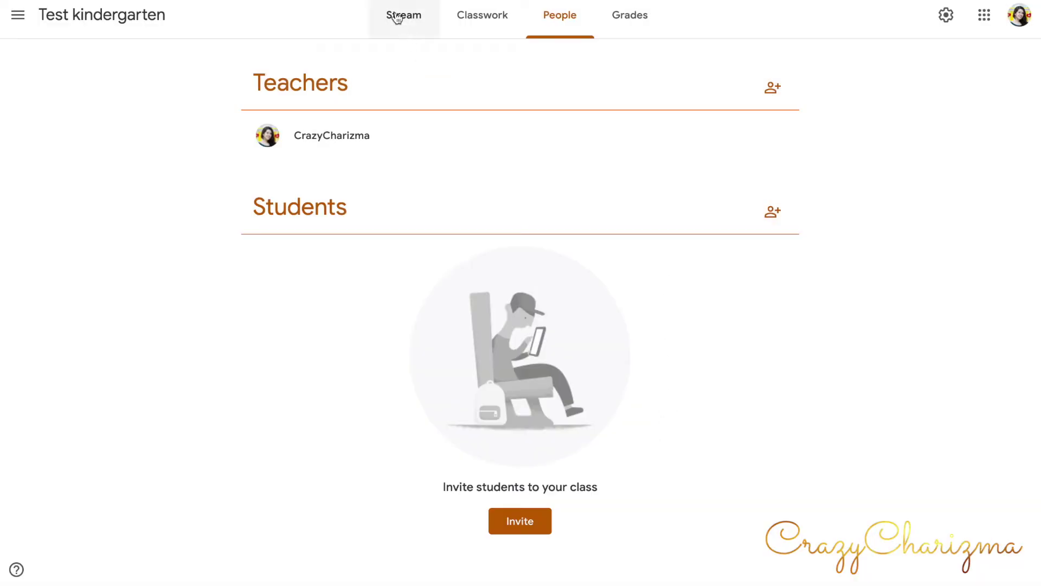
Step: Show the class code enlarged from the Stream, select it, and close the display
click(397, 18)
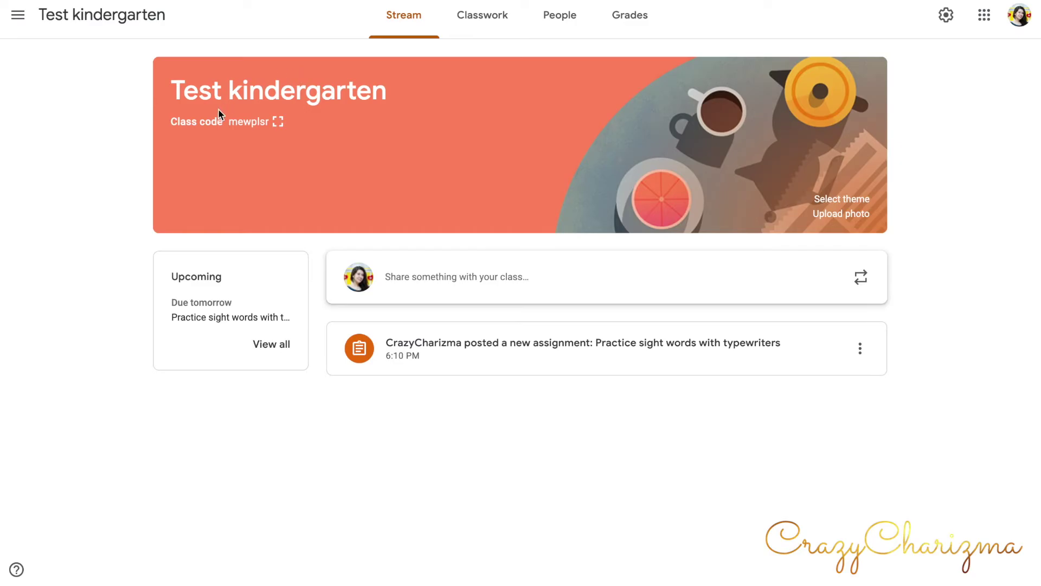
click(247, 122)
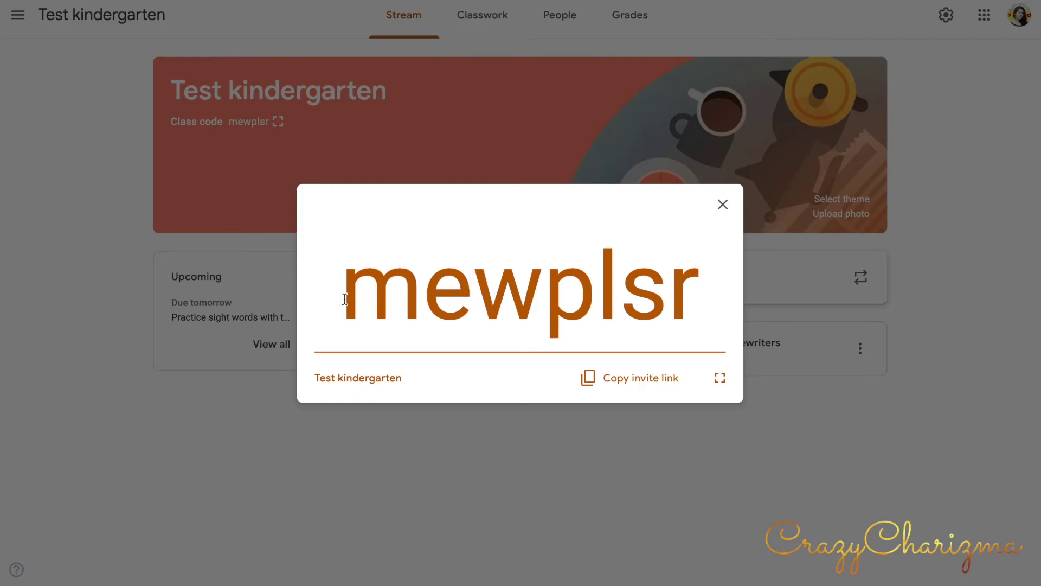
drag(344, 298, 692, 302)
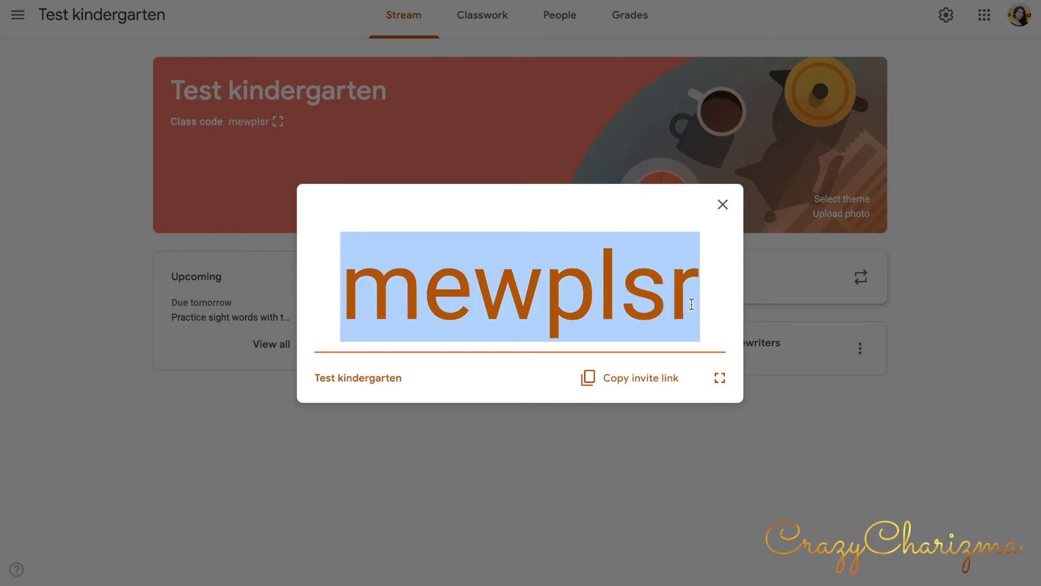
click(401, 25)
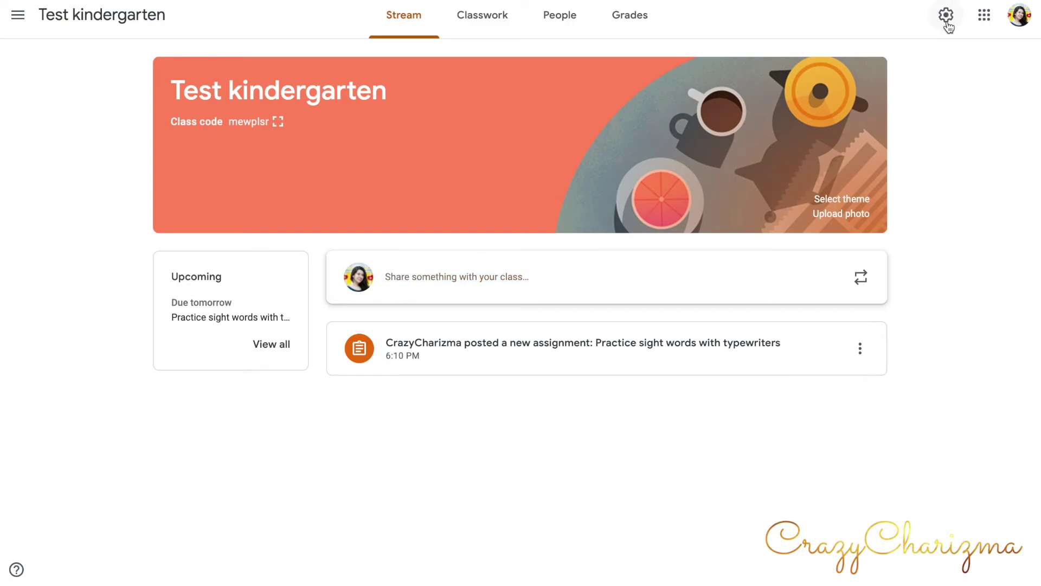
click(947, 21)
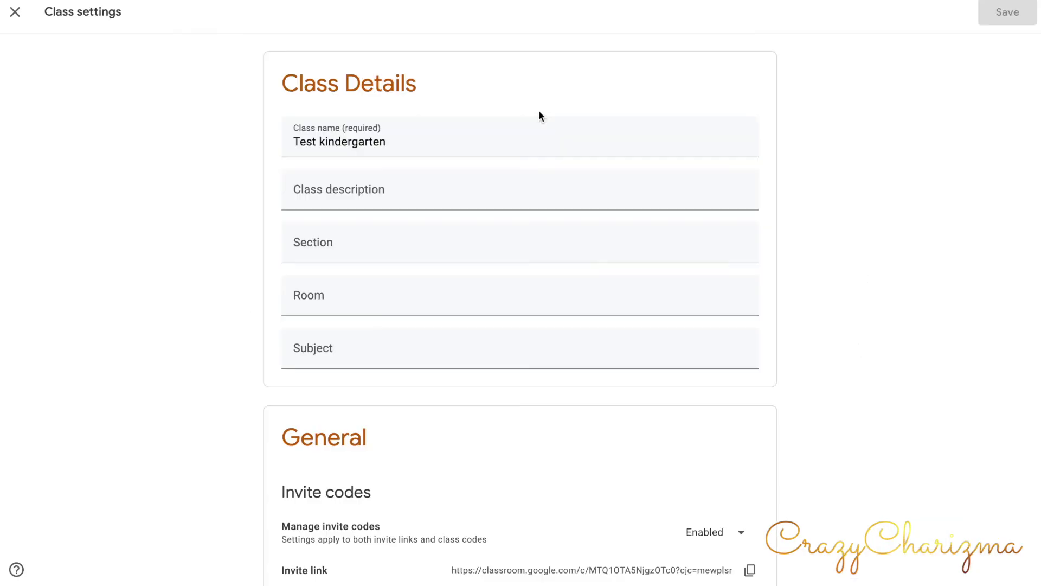
Step: Keep the General Stream setting on 'Students can post and comment'
scroll(441, 360, down, 5)
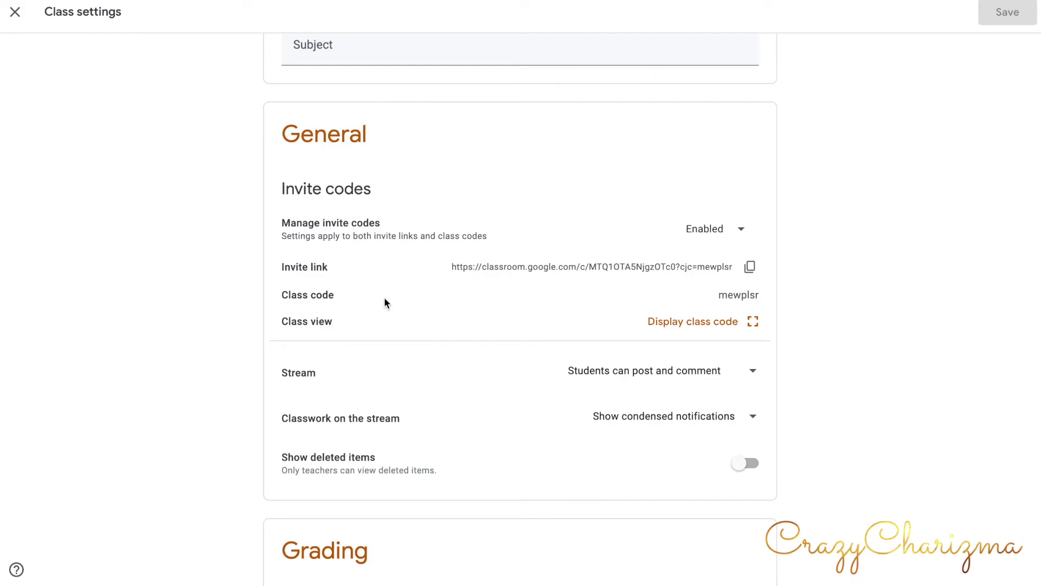
scroll(384, 302, down, 3)
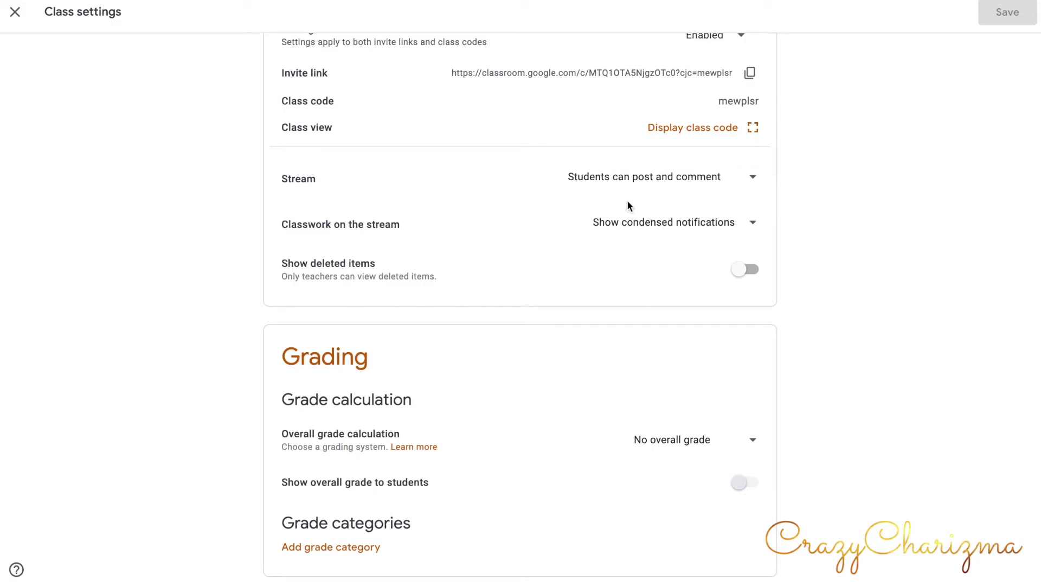
click(756, 180)
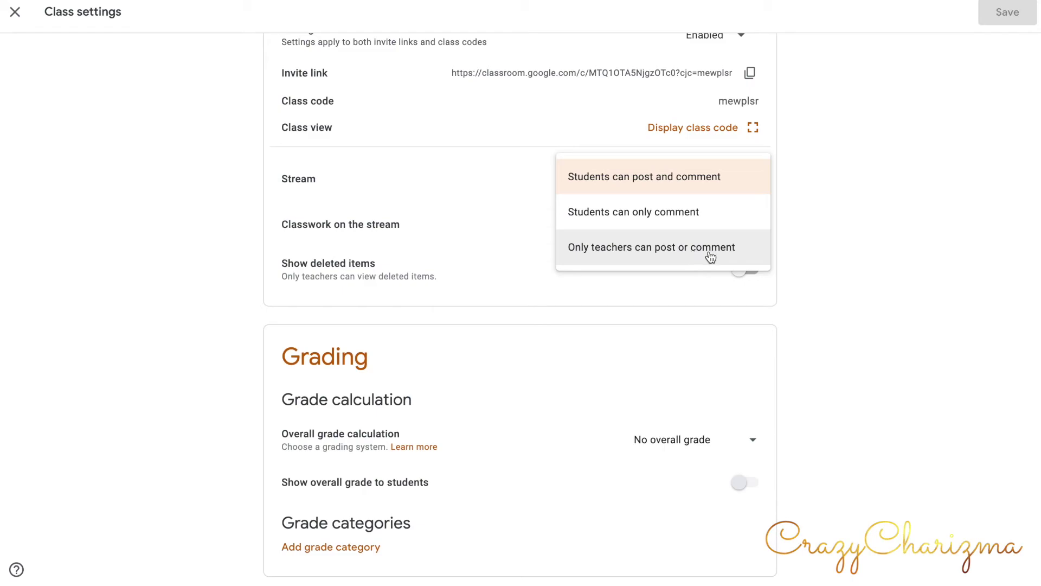
click(786, 261)
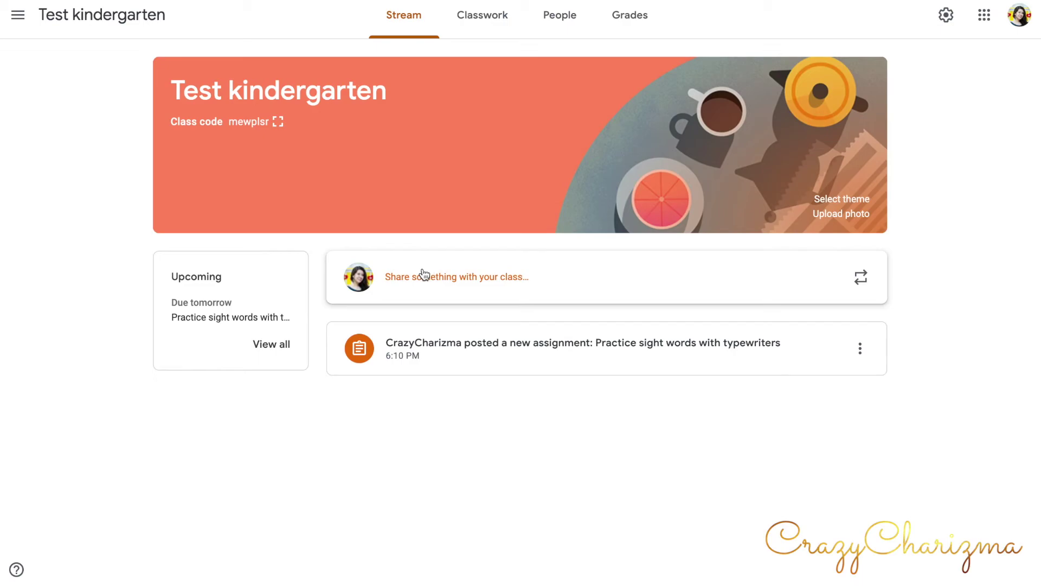
Step: Post 'Type the important information....' as an announcement to Test kindergarten only
click(442, 280)
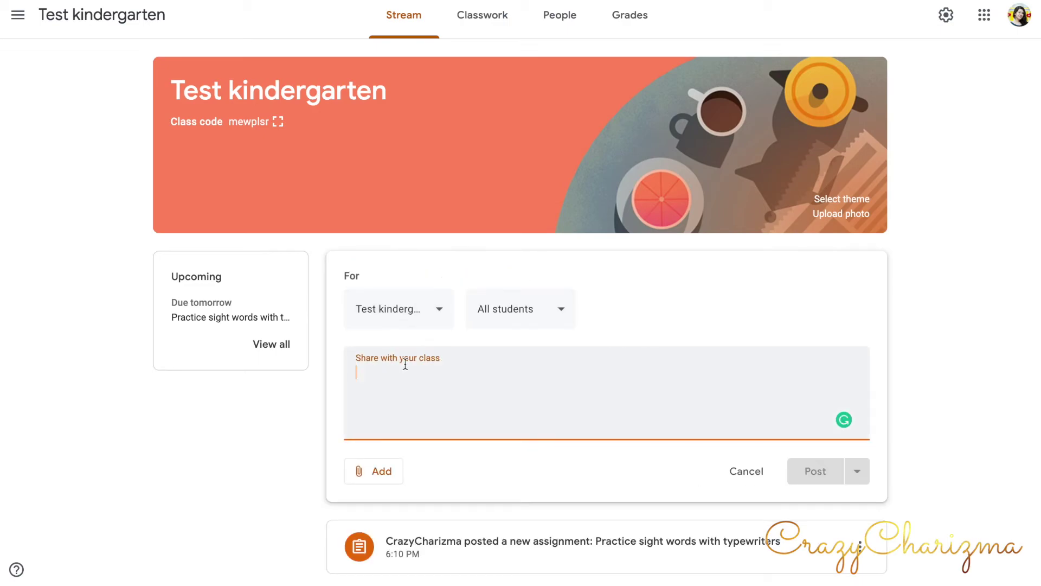
text(Type )
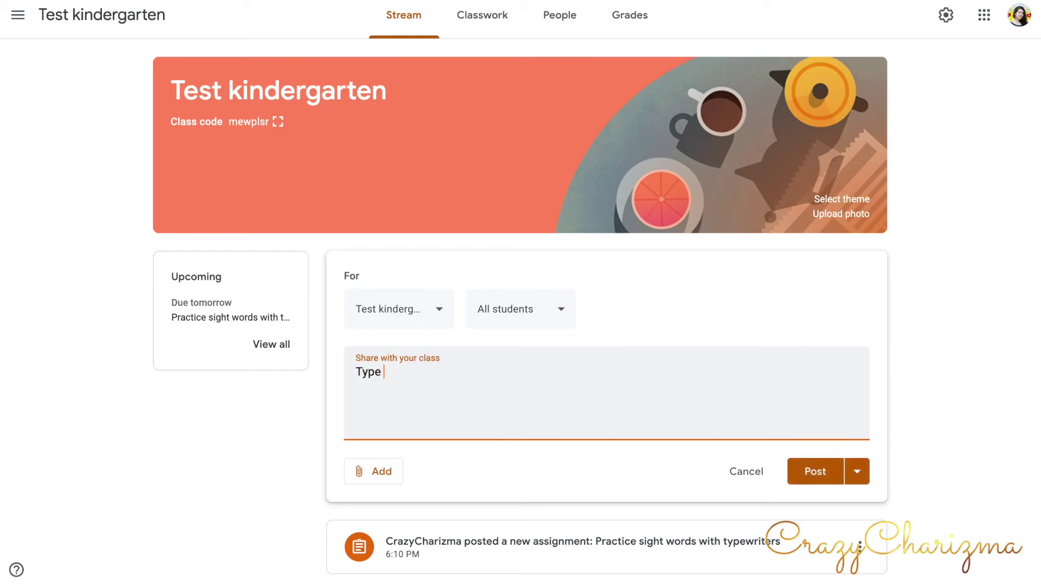
text(the important in)
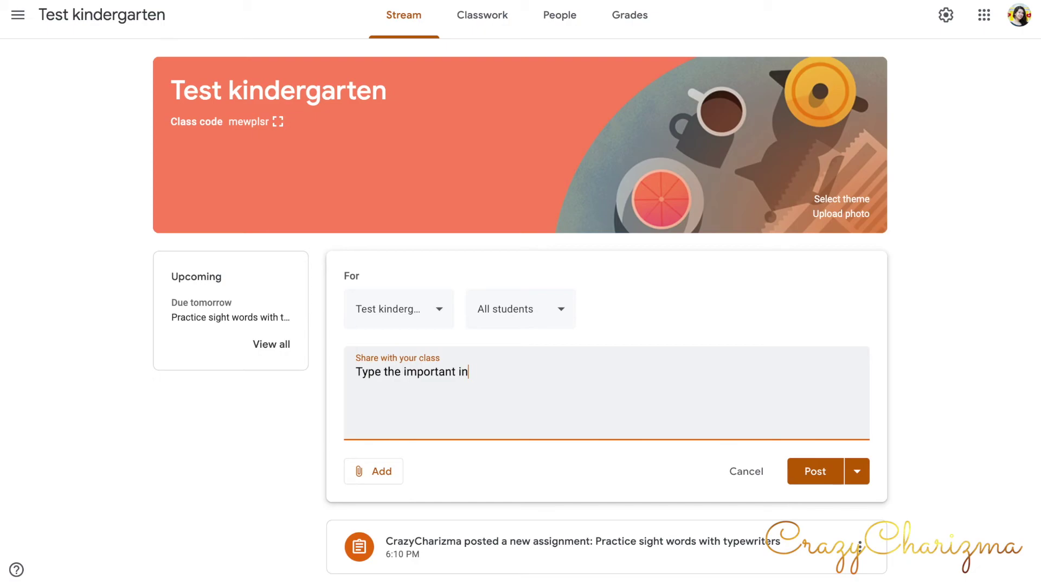
text(formation....)
click(437, 328)
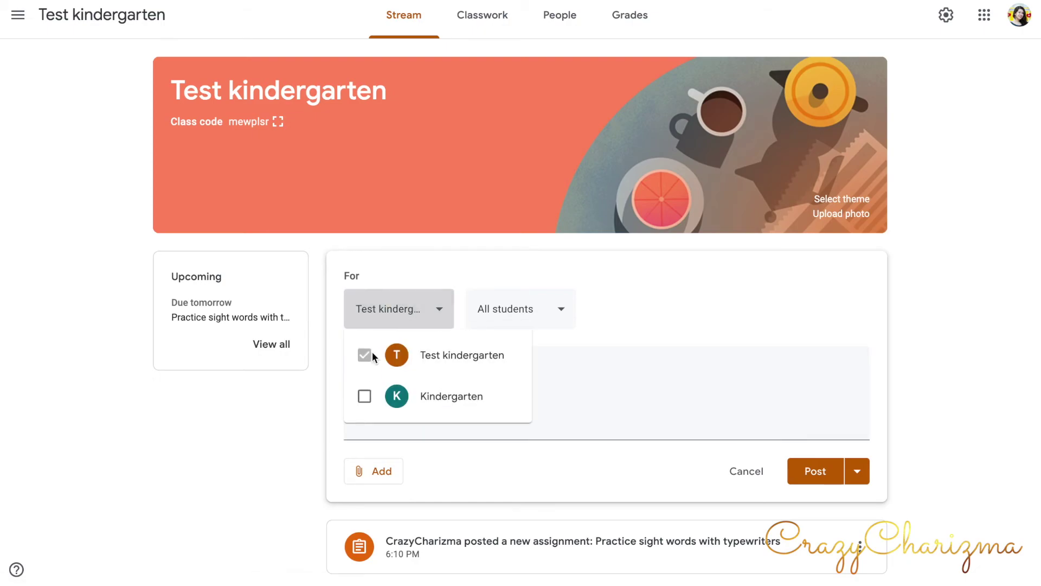
click(364, 404)
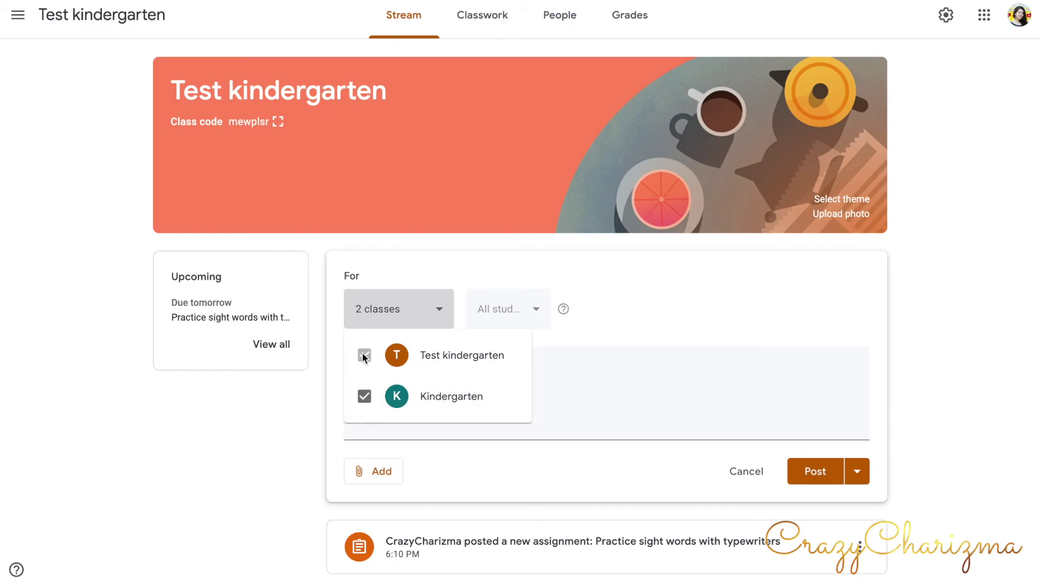
click(365, 395)
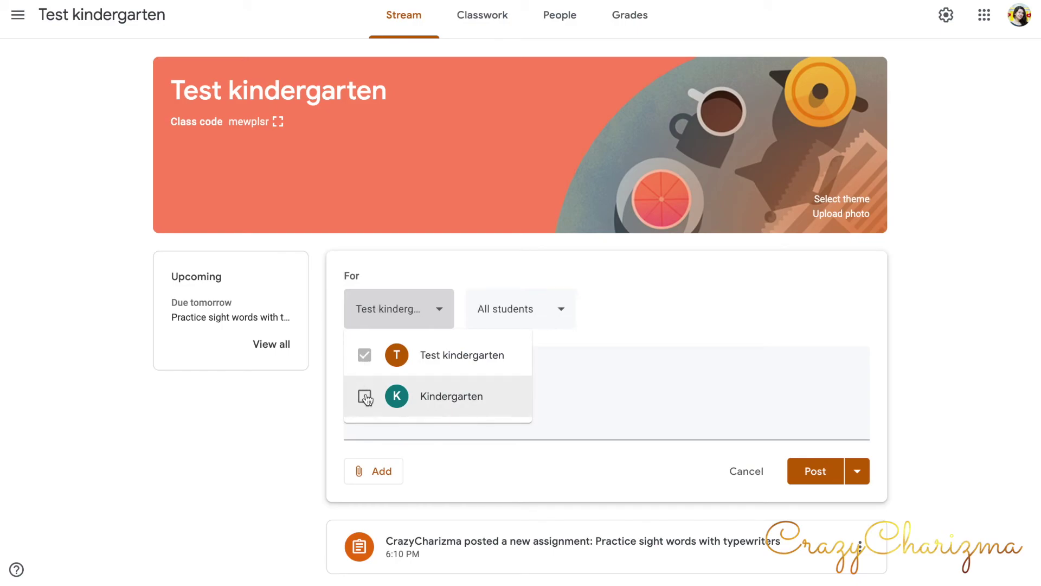
click(856, 472)
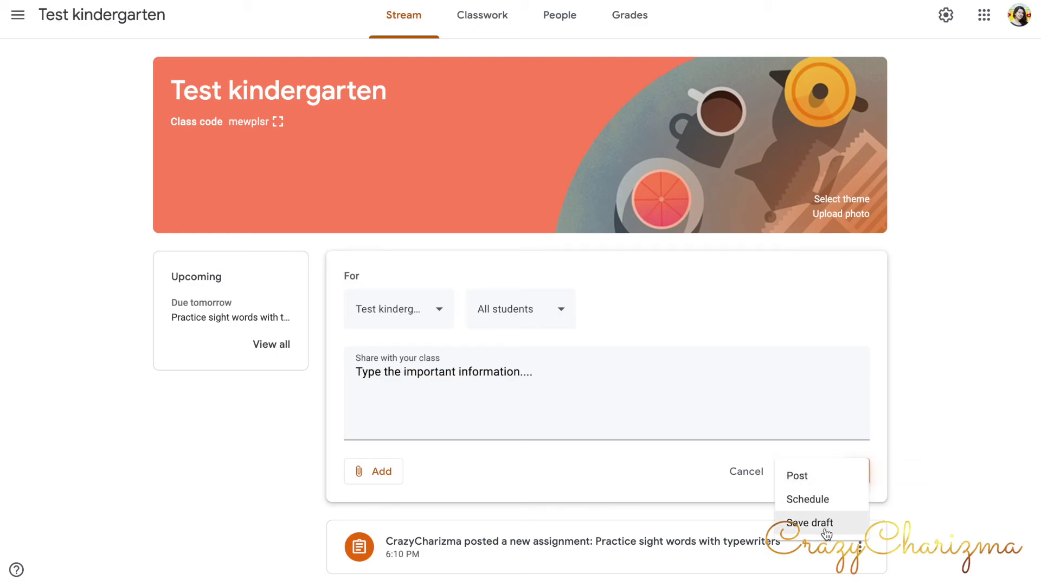
click(963, 468)
click(819, 471)
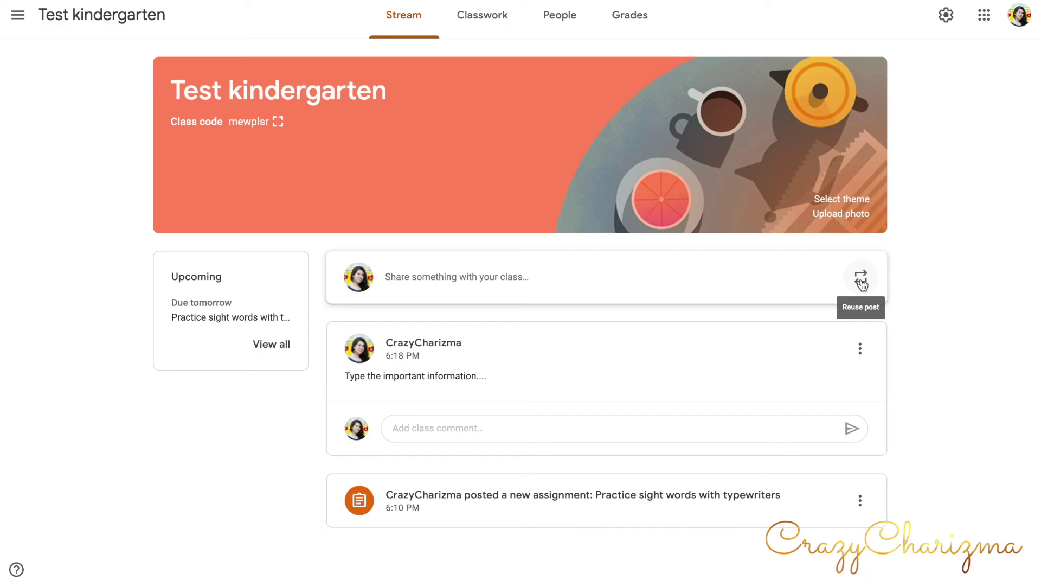
Step: Reuse the 'Type the important information....' announcement from Test kindergarten and post it again
click(862, 284)
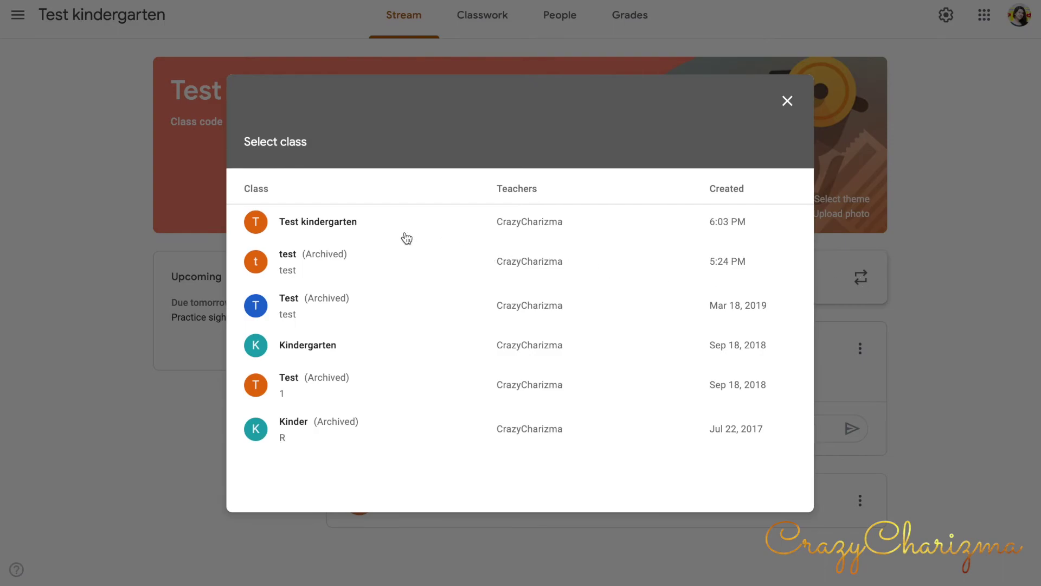
click(323, 228)
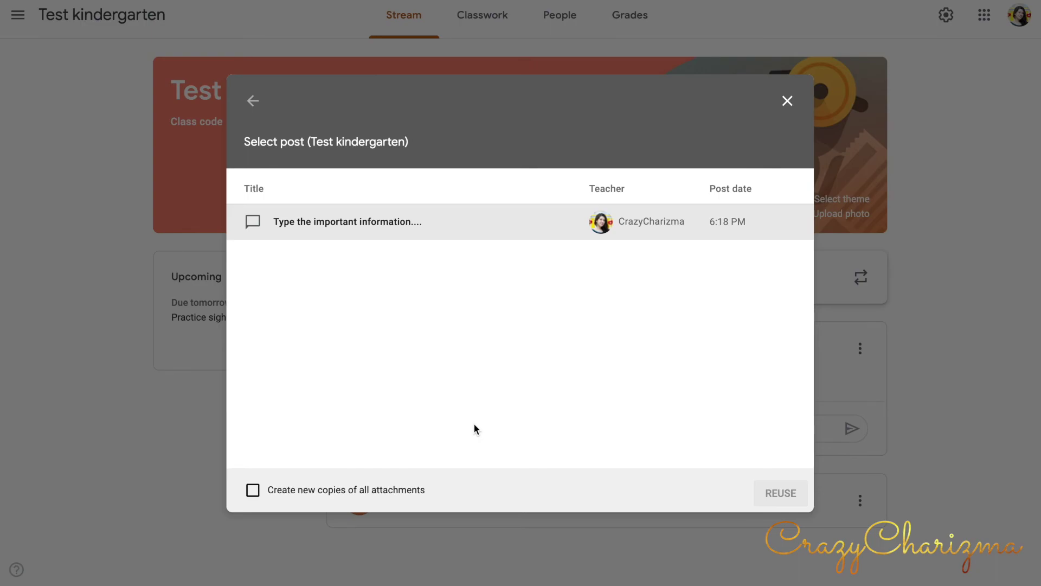
click(298, 222)
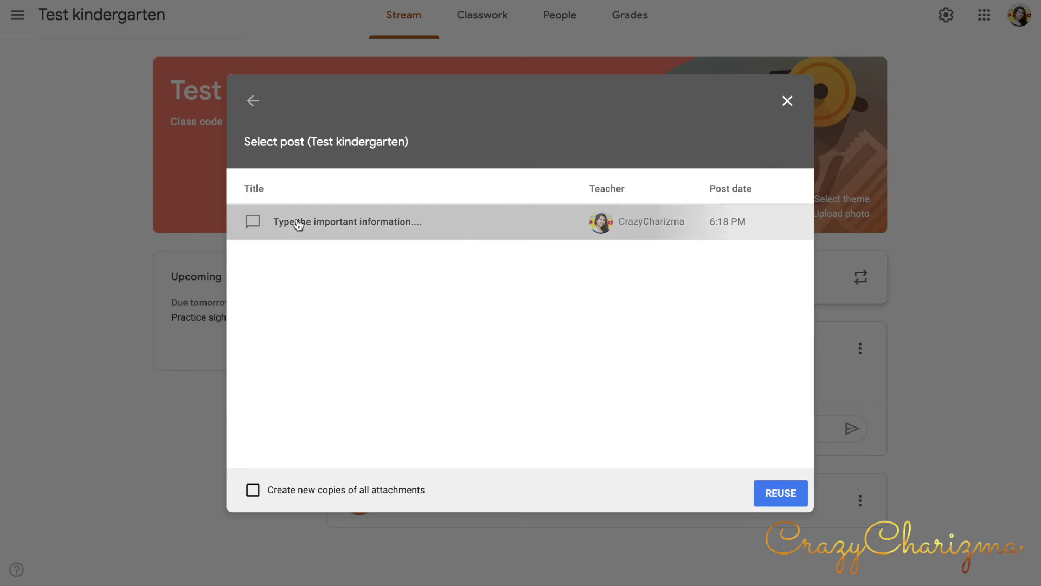
click(765, 493)
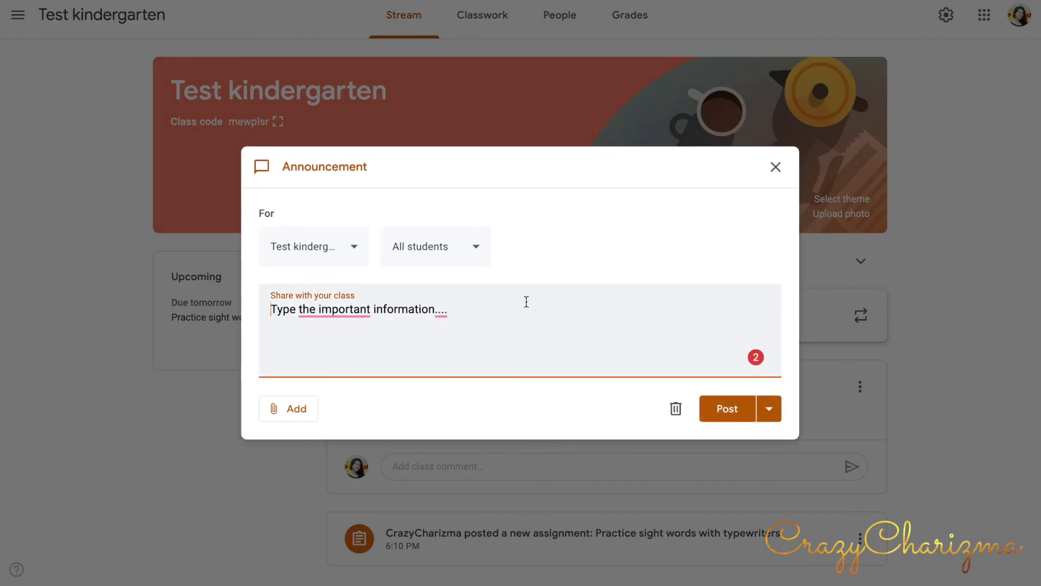
mouse_move(445, 303)
click(734, 411)
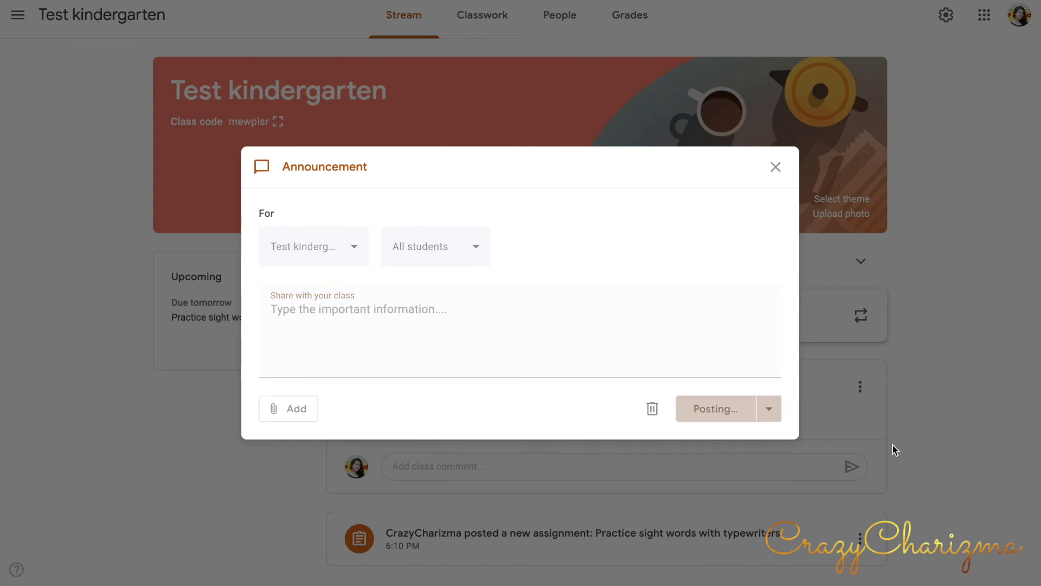
scroll(860, 413, down, 2)
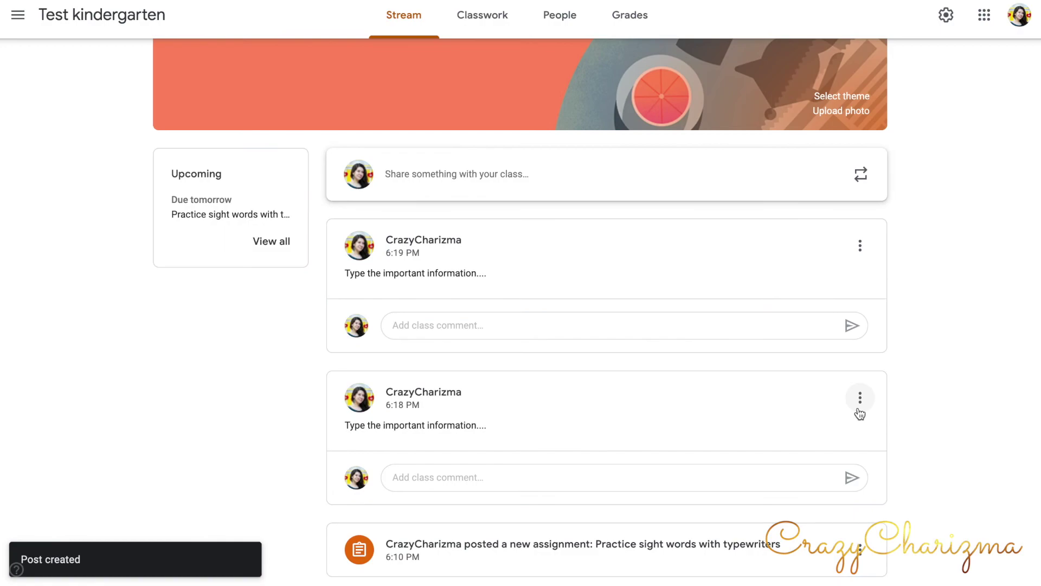